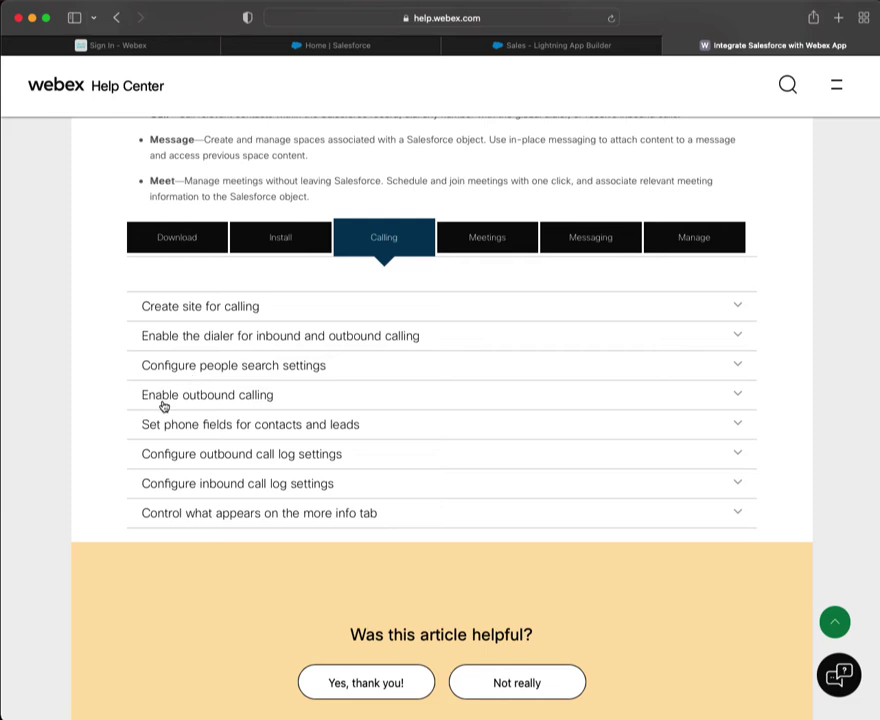
Read the "Enable outbound calling" instructions in the Webex help article and examine the enlarged example of the Highlights Panel actions
left_click(351, 395)
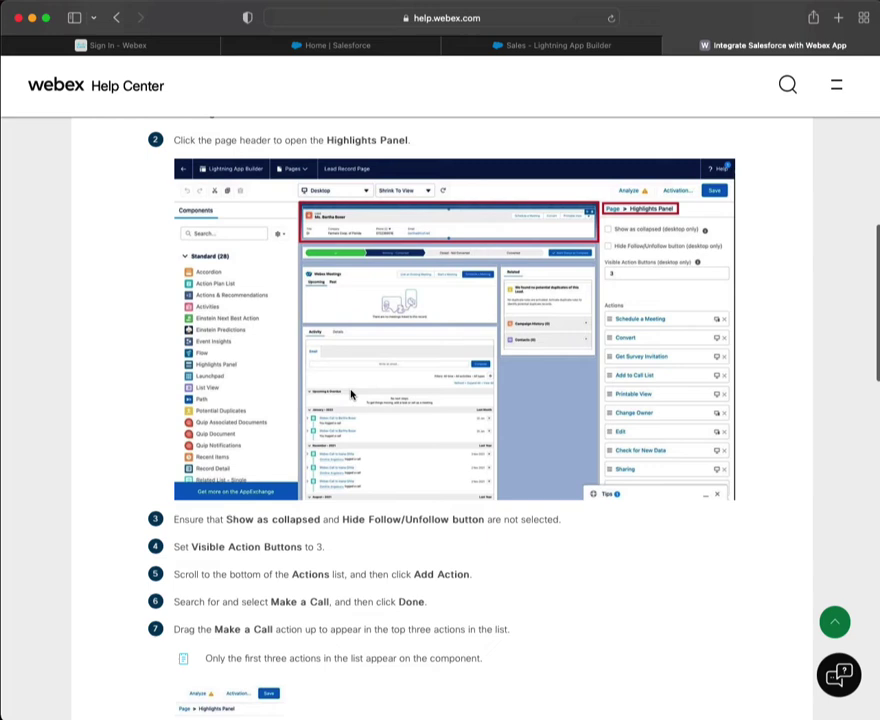
scroll(584, 387, "down", 2)
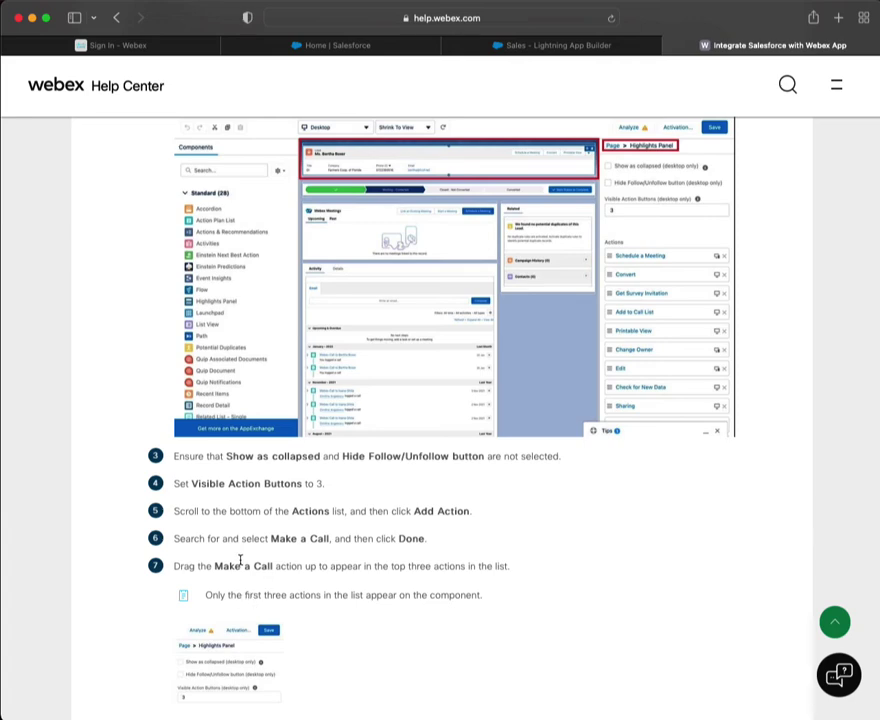
scroll(310, 577, "down", 5)
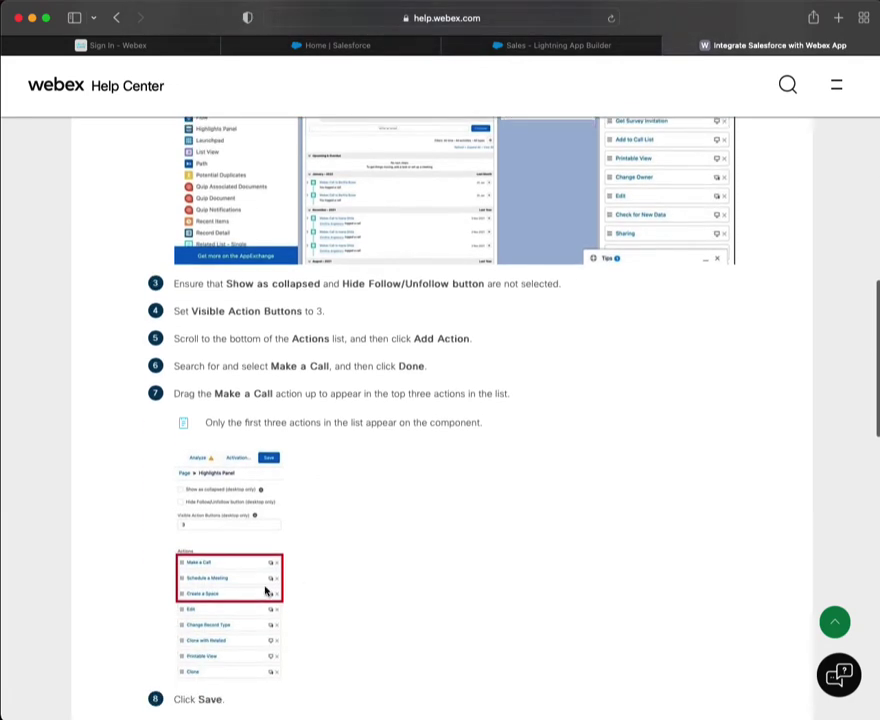
left_click(230, 581)
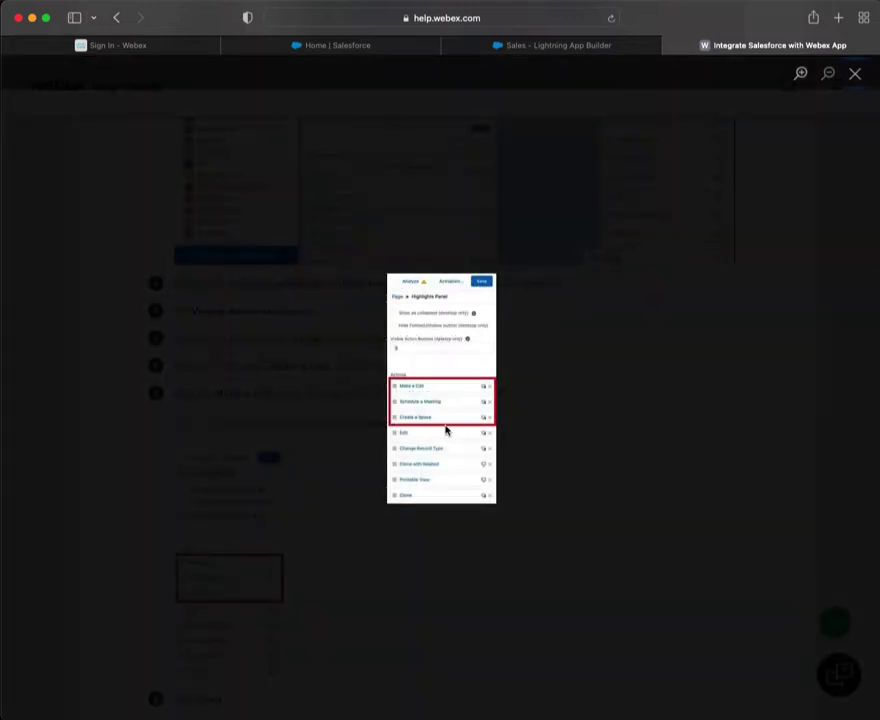
scroll(447, 428, "up", 5)
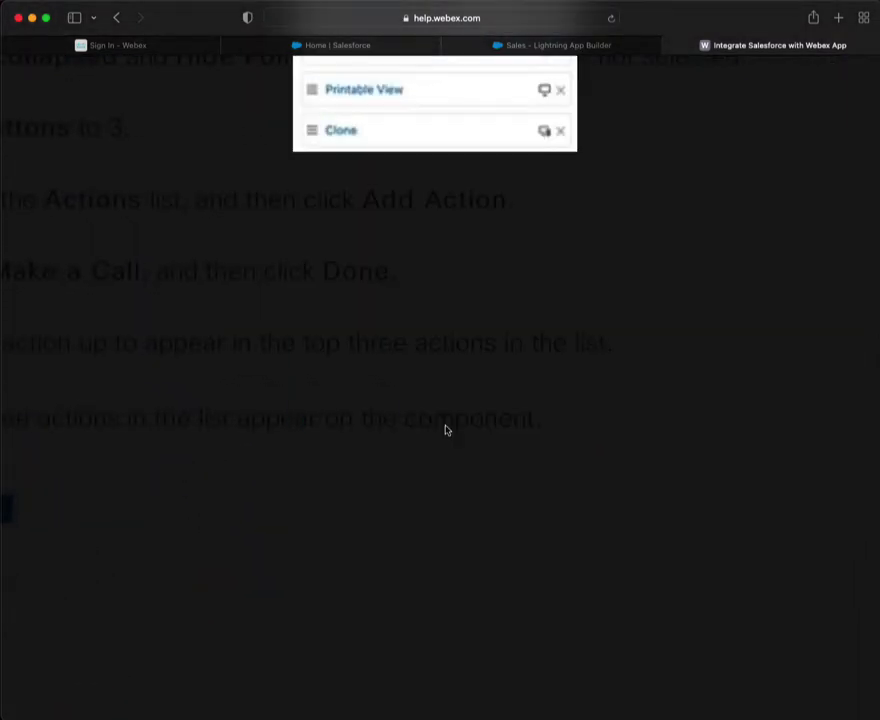
scroll(447, 430, "up", 5)
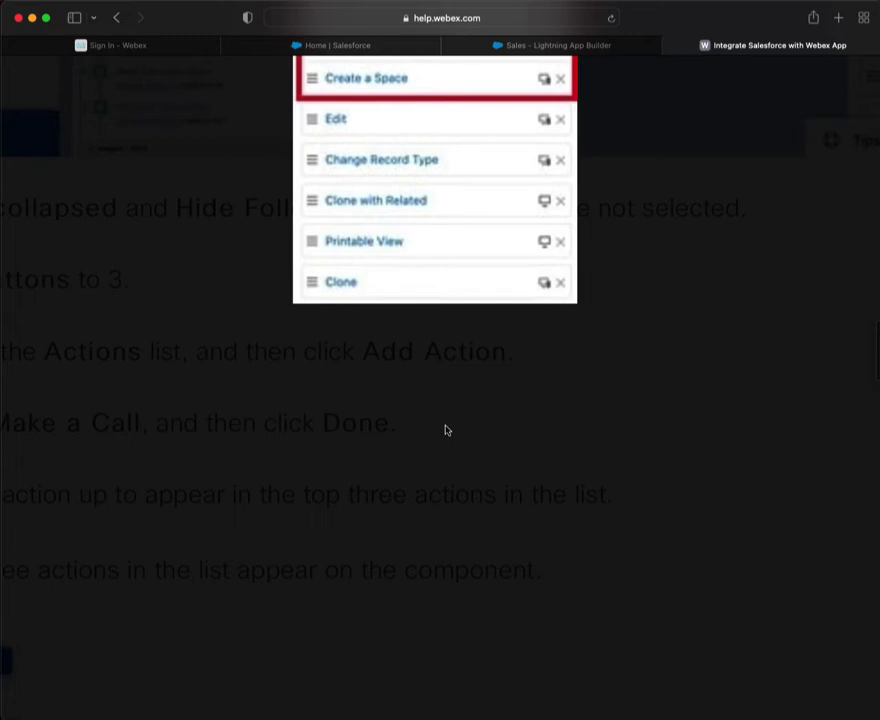
scroll(447, 430, "up", 5)
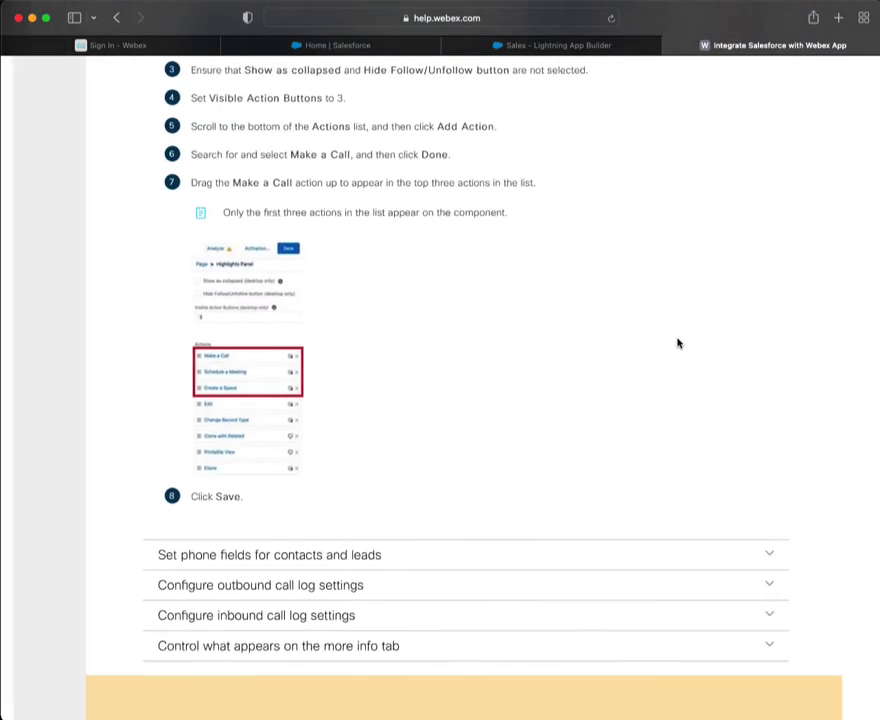
left_click(678, 341)
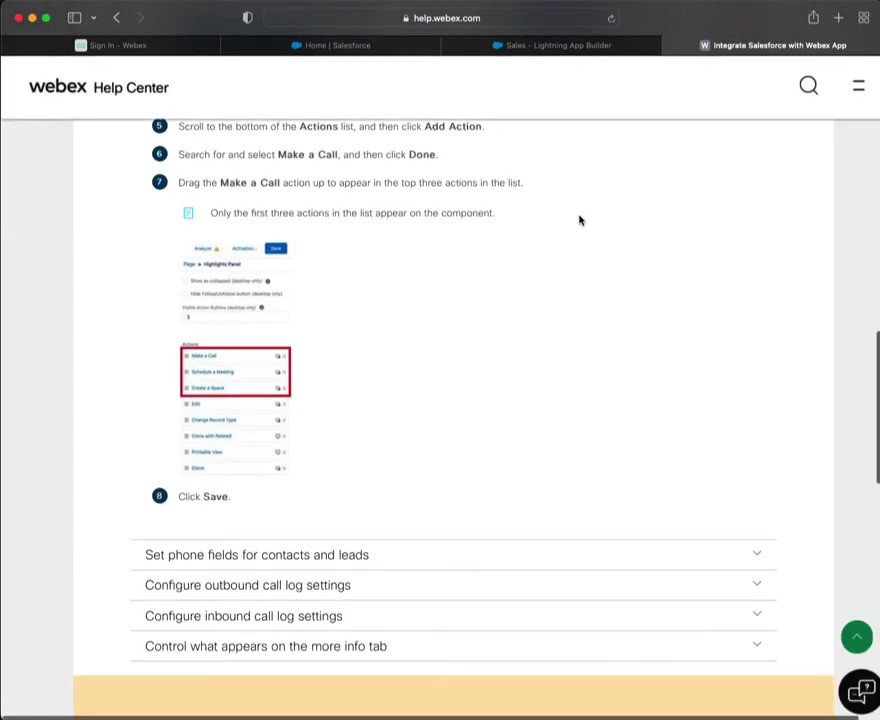
Switch to Salesforce and open the Leads list in the Sales app
left_click(366, 46)
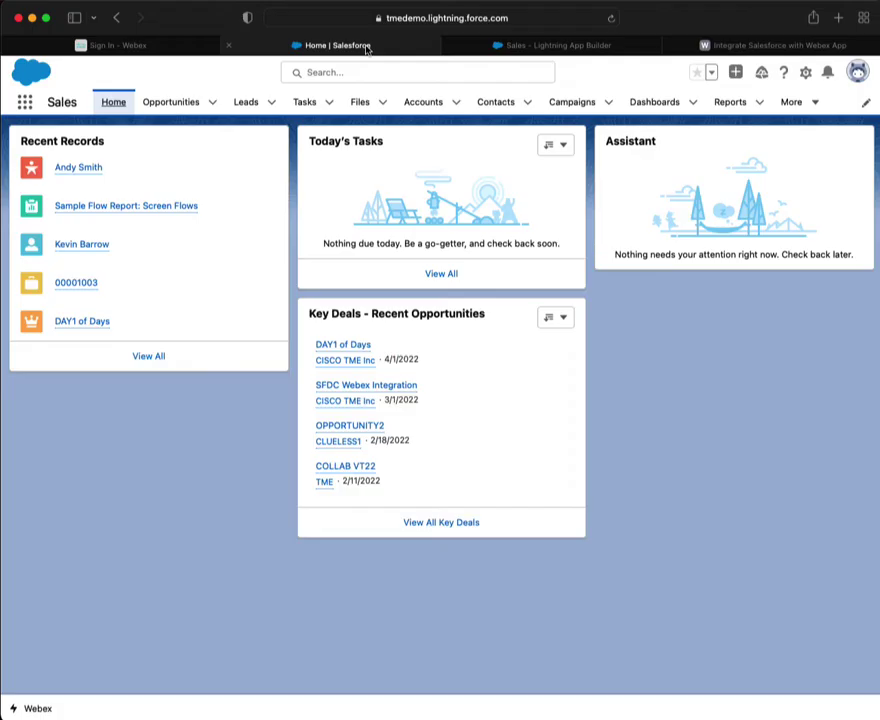
left_click(114, 102)
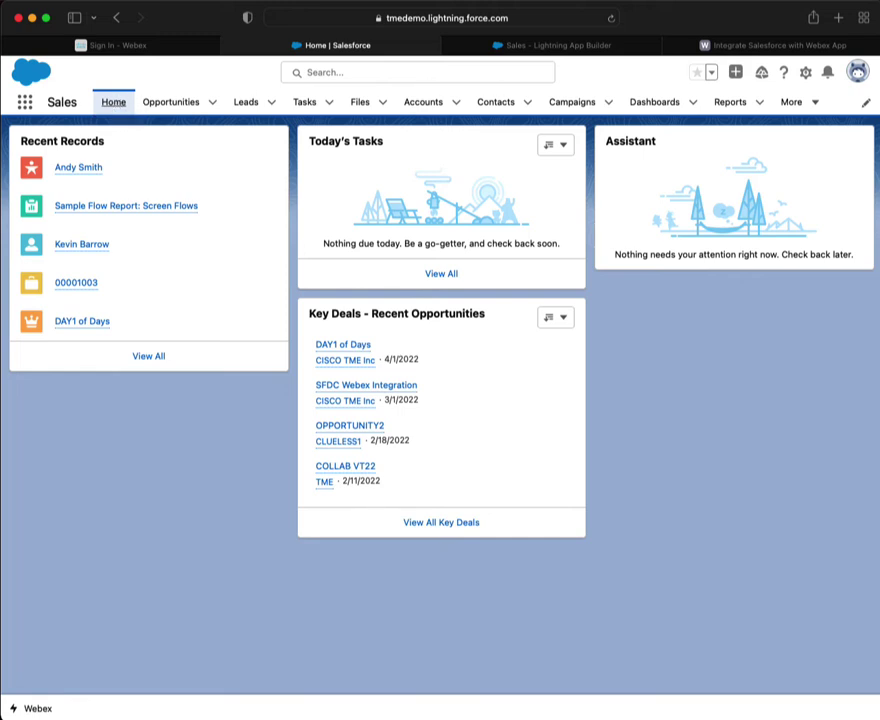
left_click(249, 104)
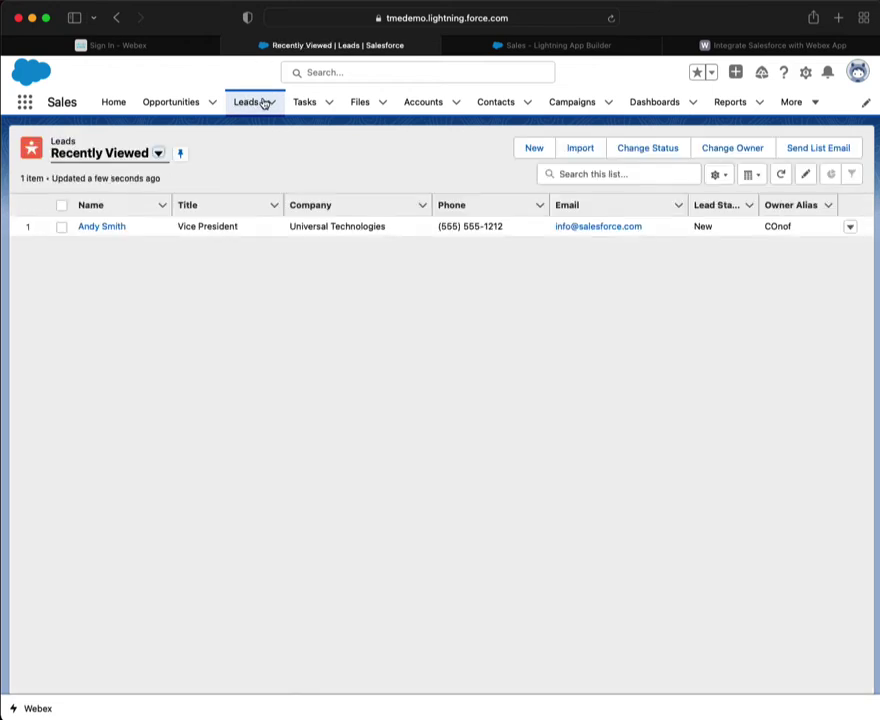
Return to the Webex help article and check its first outbound calling instruction against the Leads page in Salesforce
left_click(772, 50)
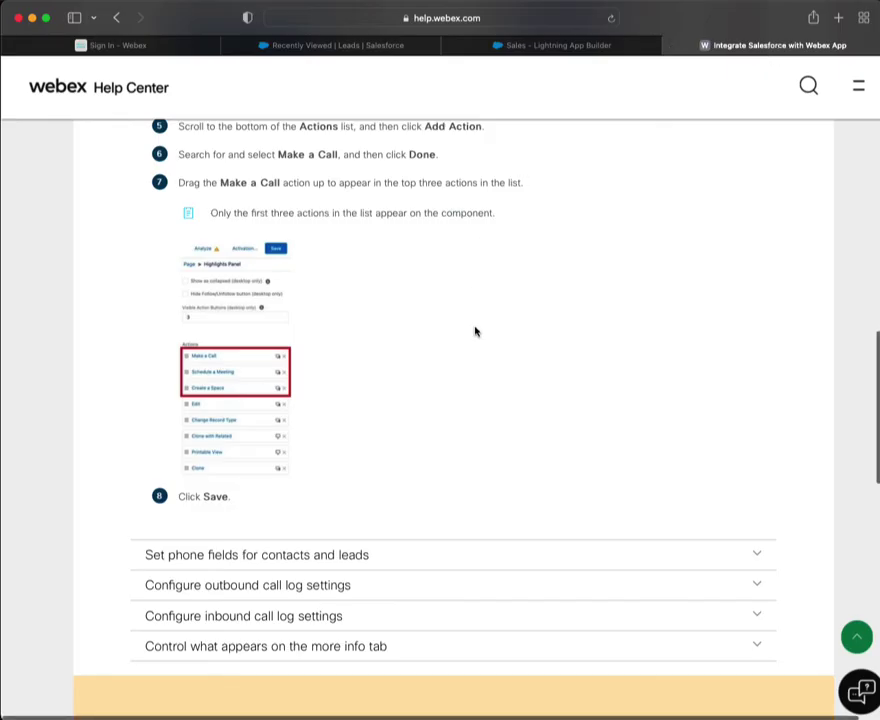
scroll(475, 331, "up", 3)
scroll(475, 331, "up", 5)
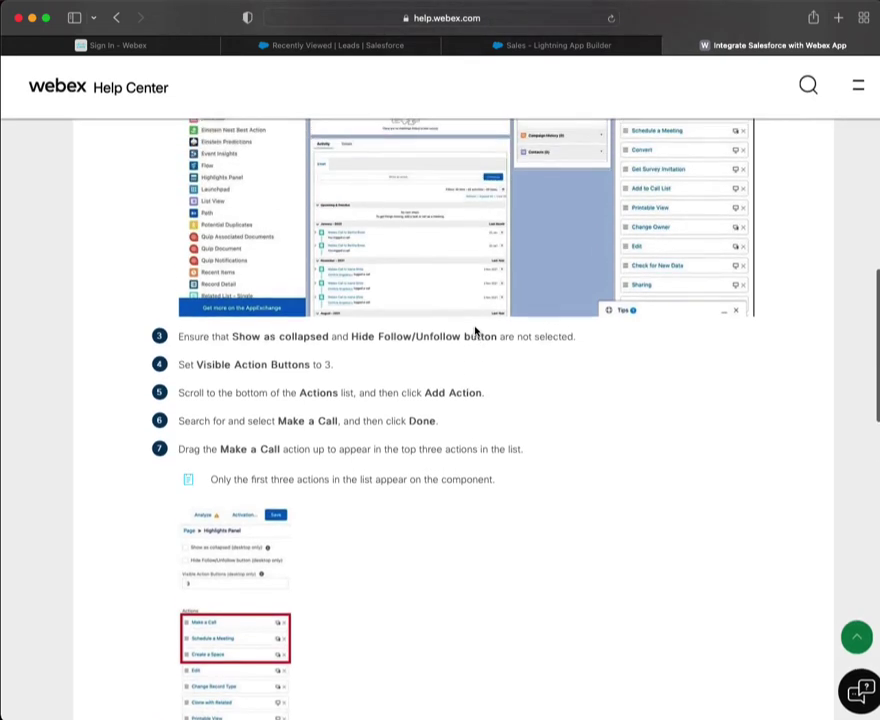
scroll(465, 240, "up", 4)
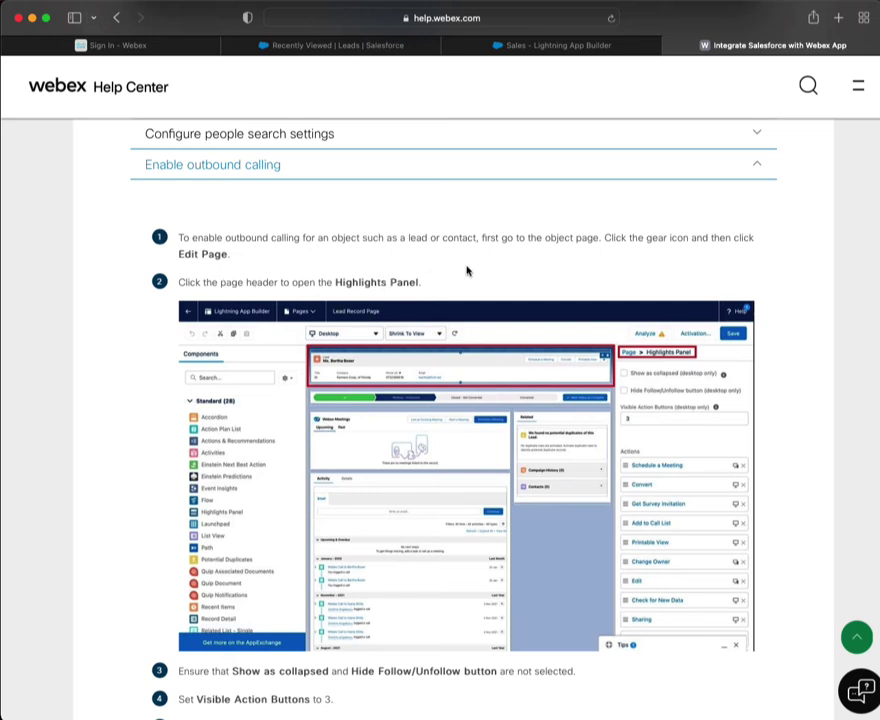
double_click(490, 237)
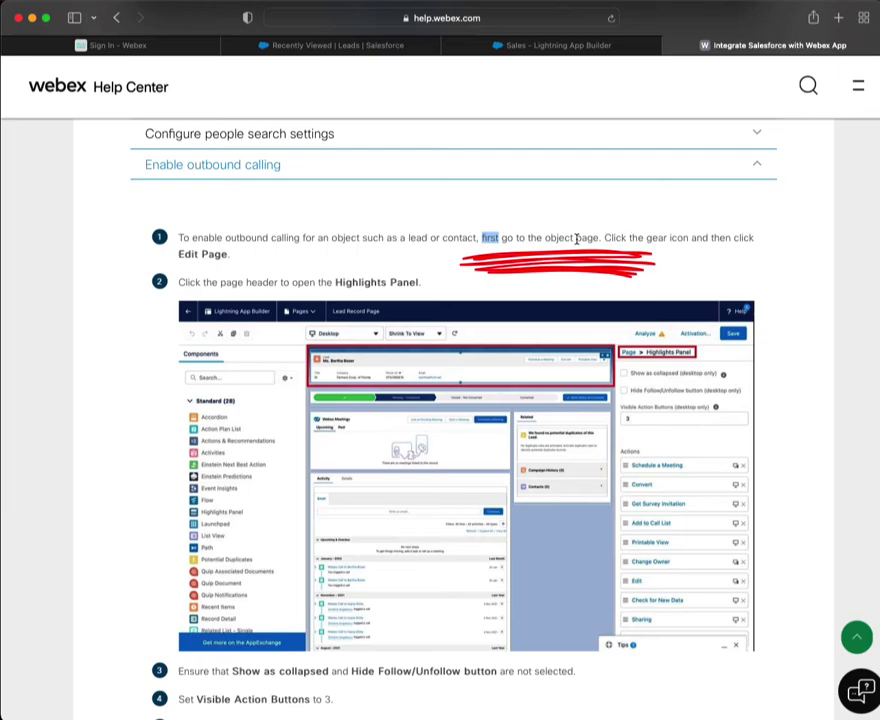
left_click(387, 47)
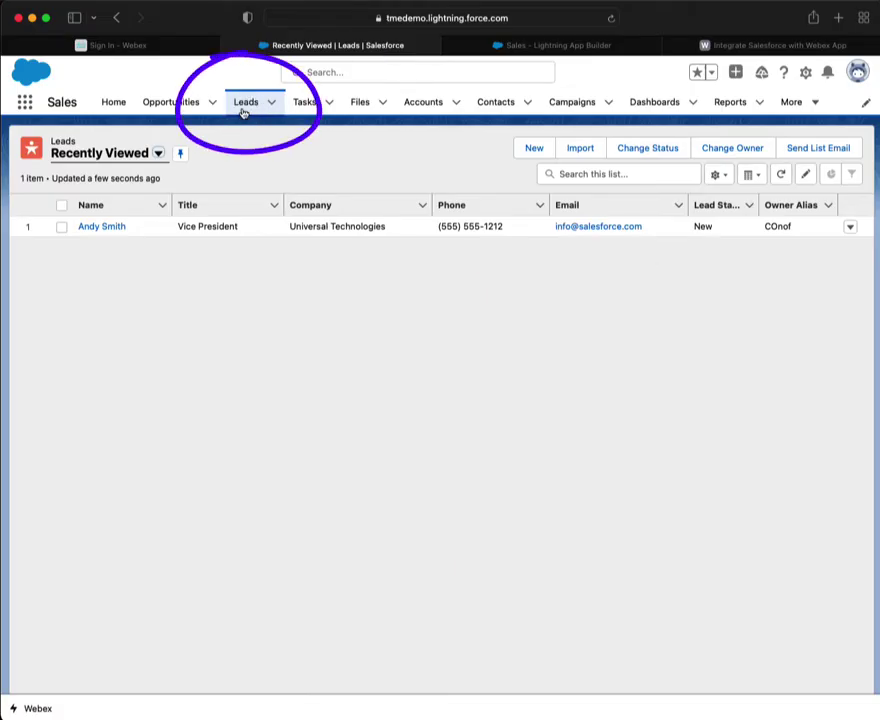
left_click(756, 44)
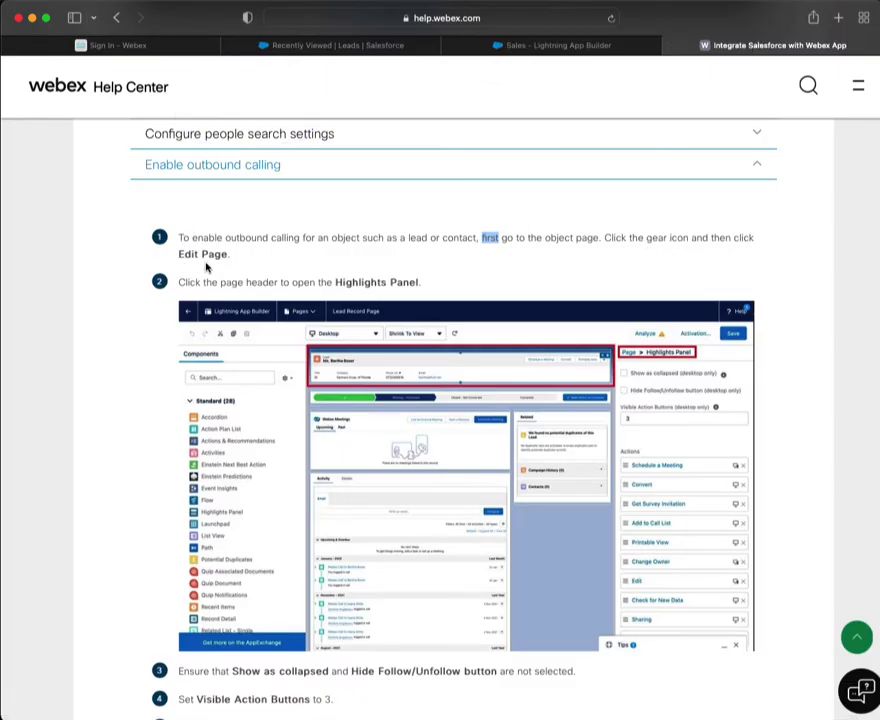
Switch to Salesforce and check which setup and editing options are offered for the Leads list
left_click(355, 47)
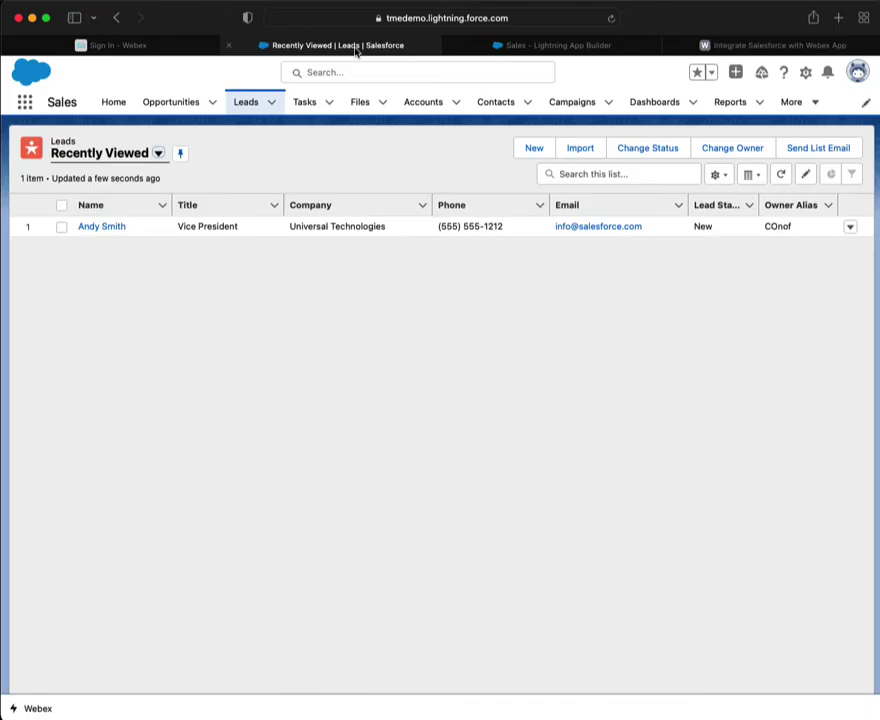
left_click(805, 73)
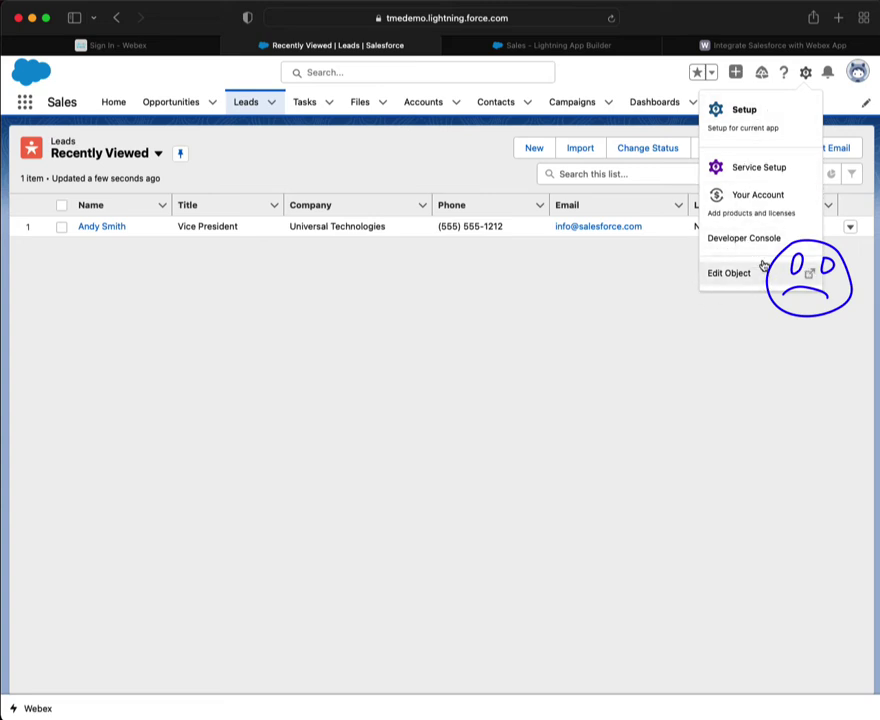
left_click(688, 344)
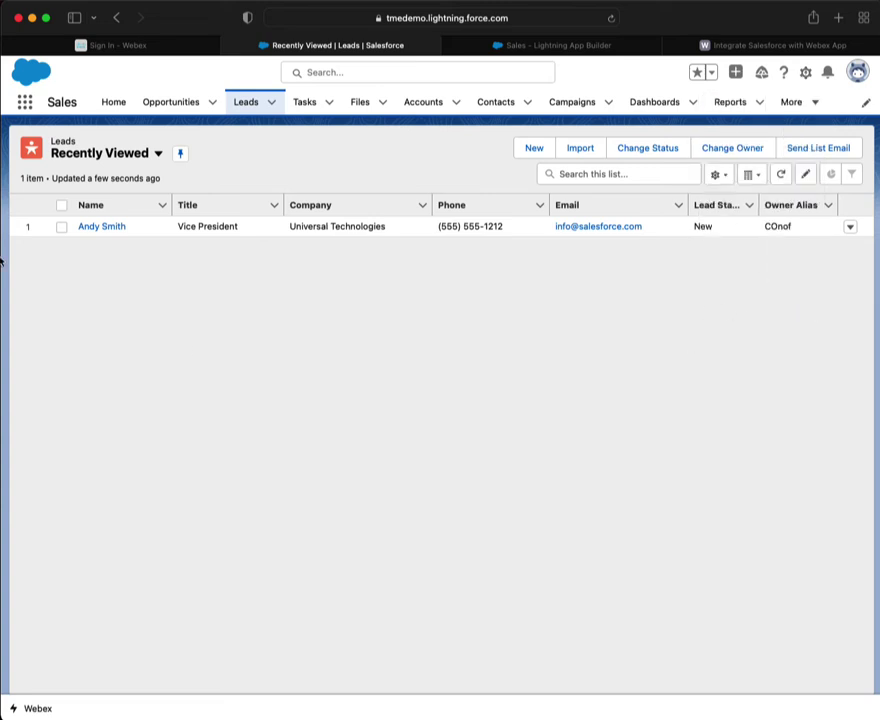
Open the recently viewed lead's record and edit its page in Lightning App Builder
left_click(119, 231)
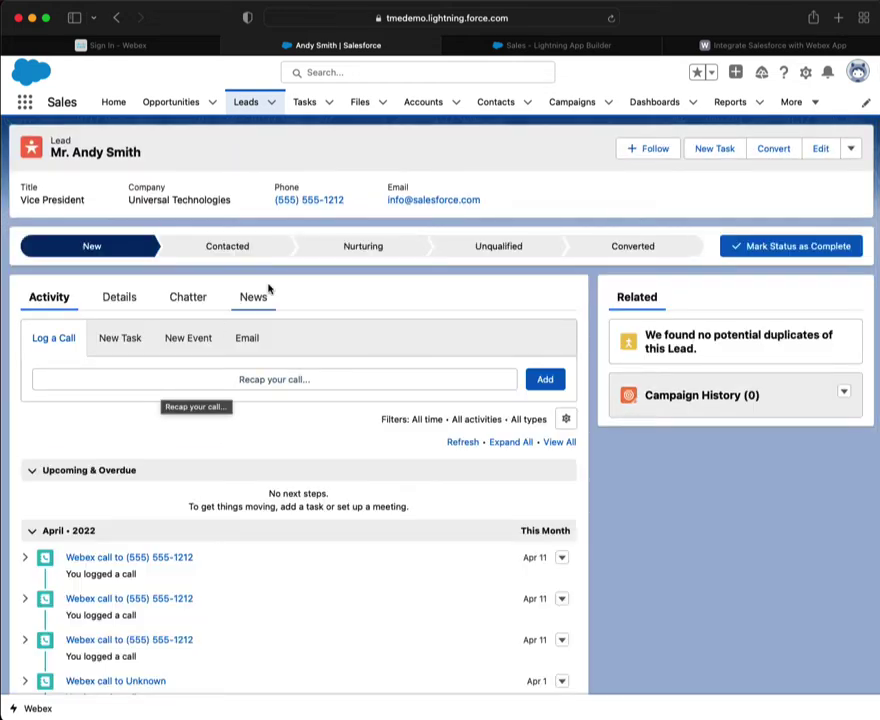
left_click(804, 78)
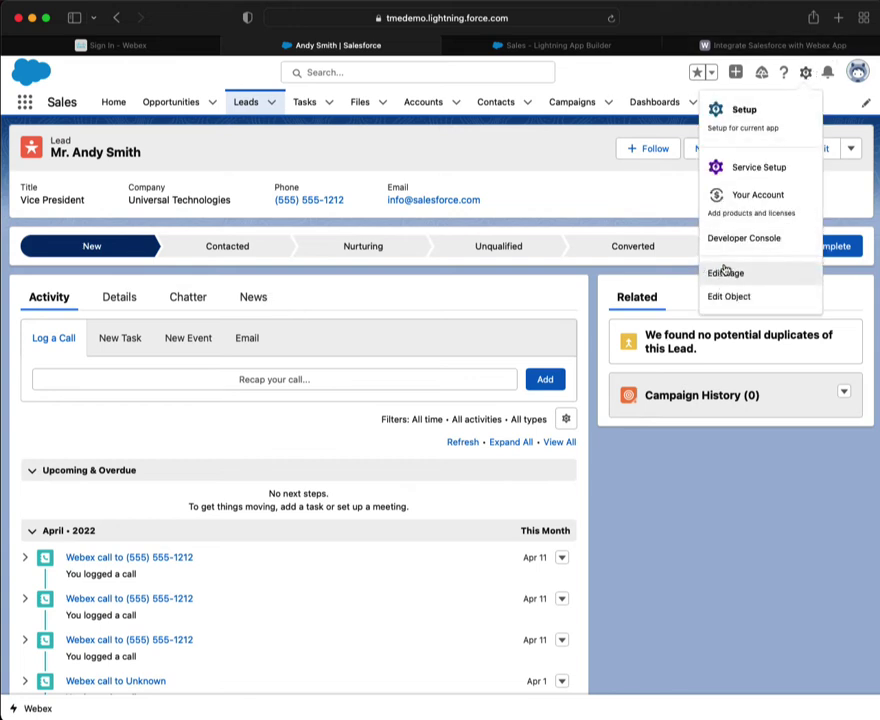
left_click(697, 482)
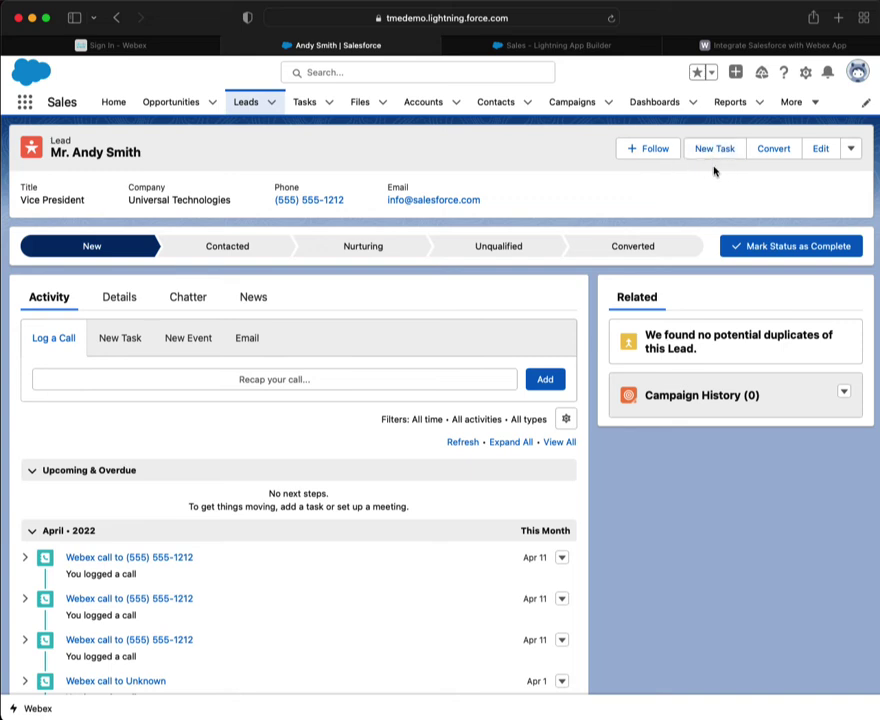
left_click(805, 73)
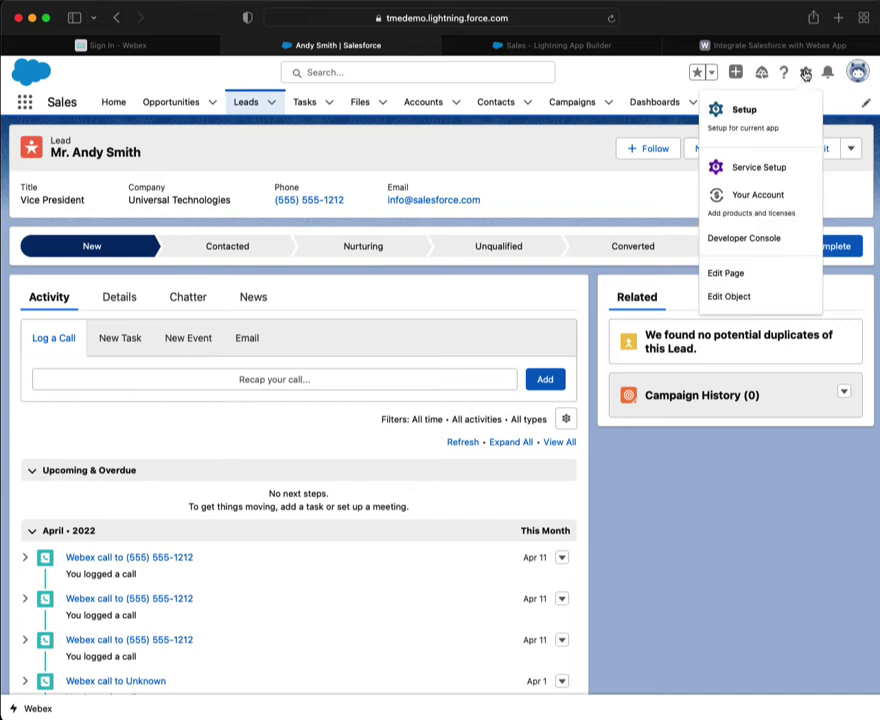
left_click(718, 276)
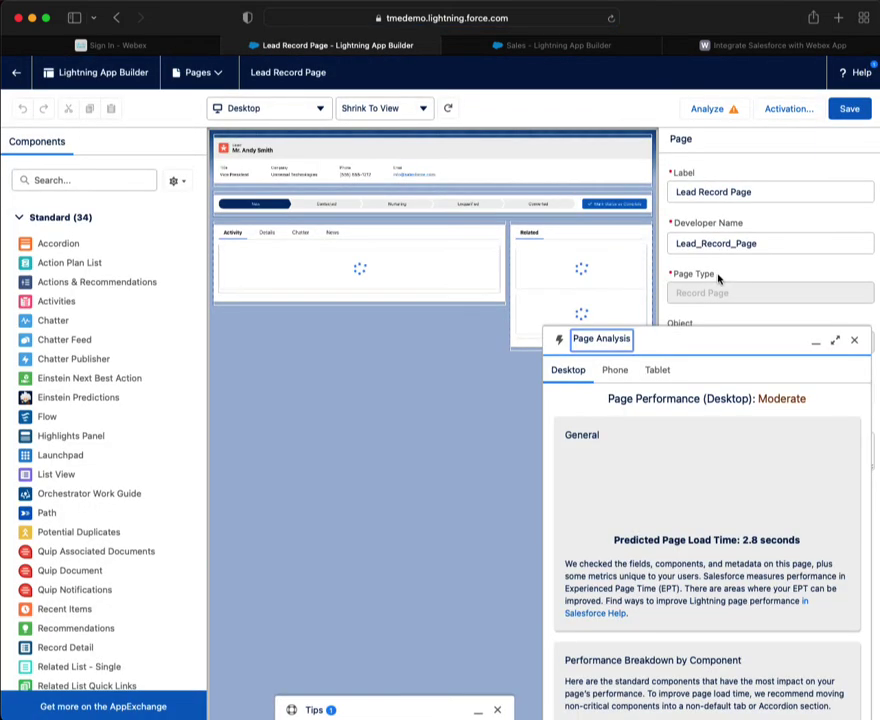
Dismiss the Page Analysis and select the page header to show the Highlights Panel actions through to Add Action
left_click(855, 341)
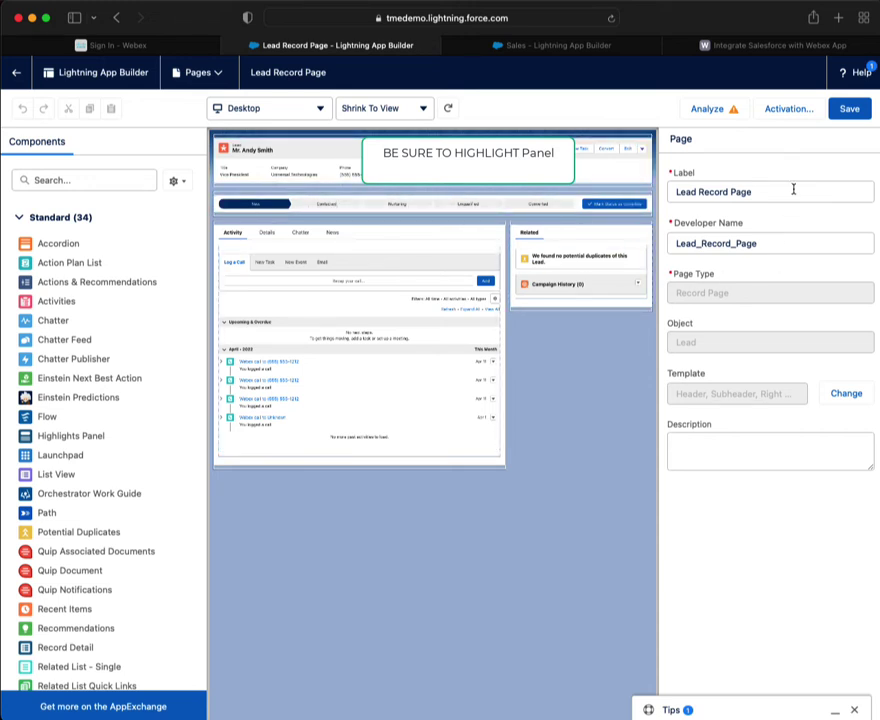
left_click(472, 152)
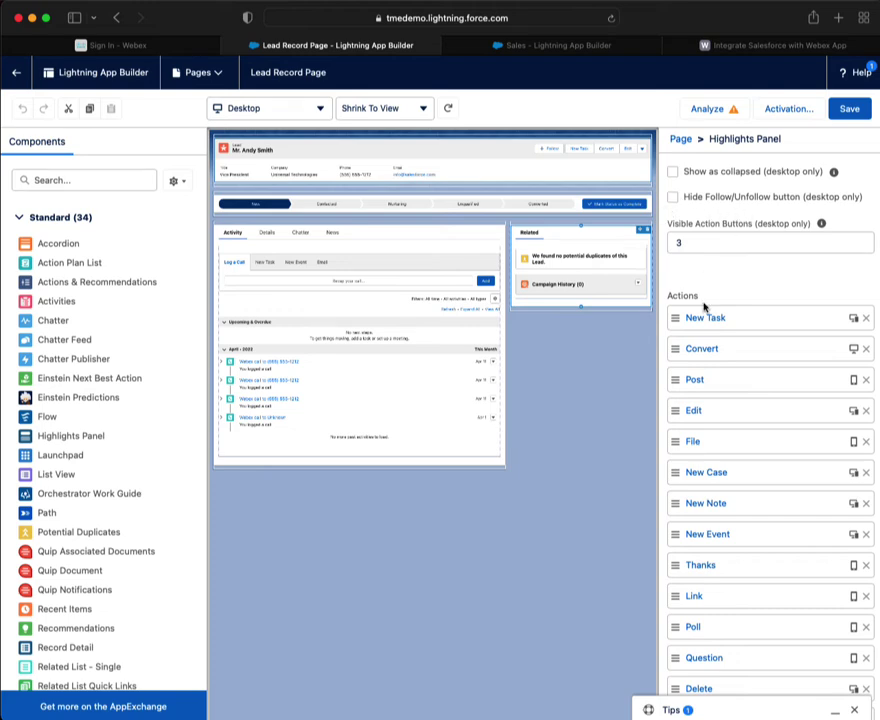
scroll(704, 307, "down", 5)
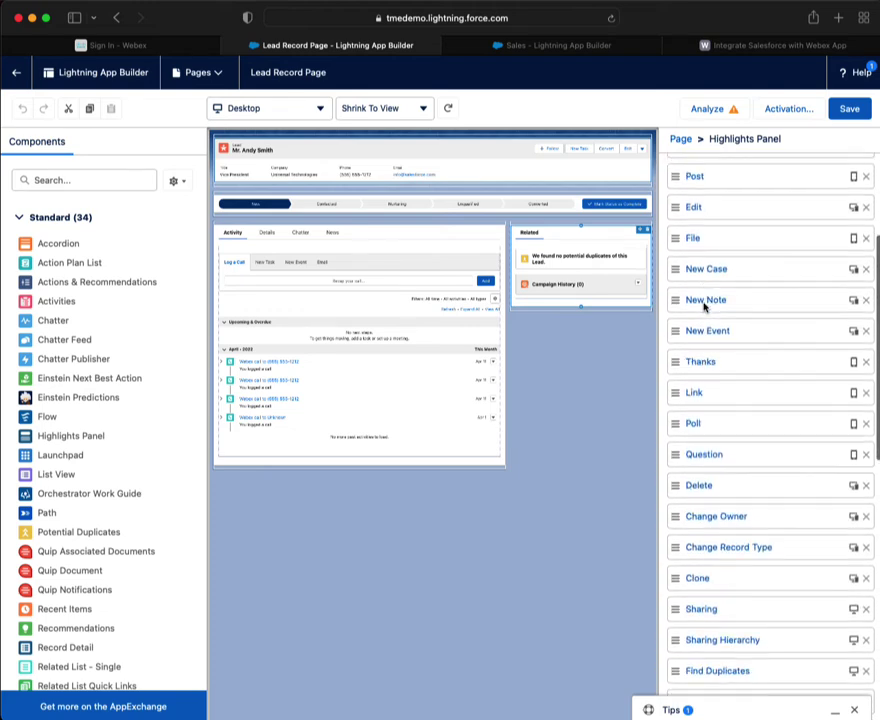
scroll(704, 307, "down", 8)
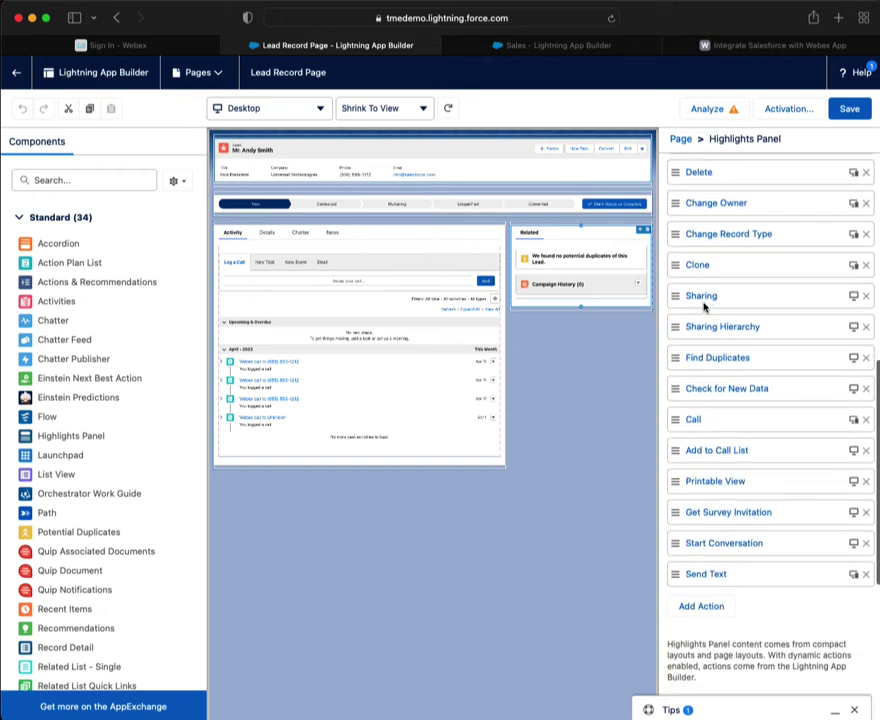
scroll(704, 307, "down", 3)
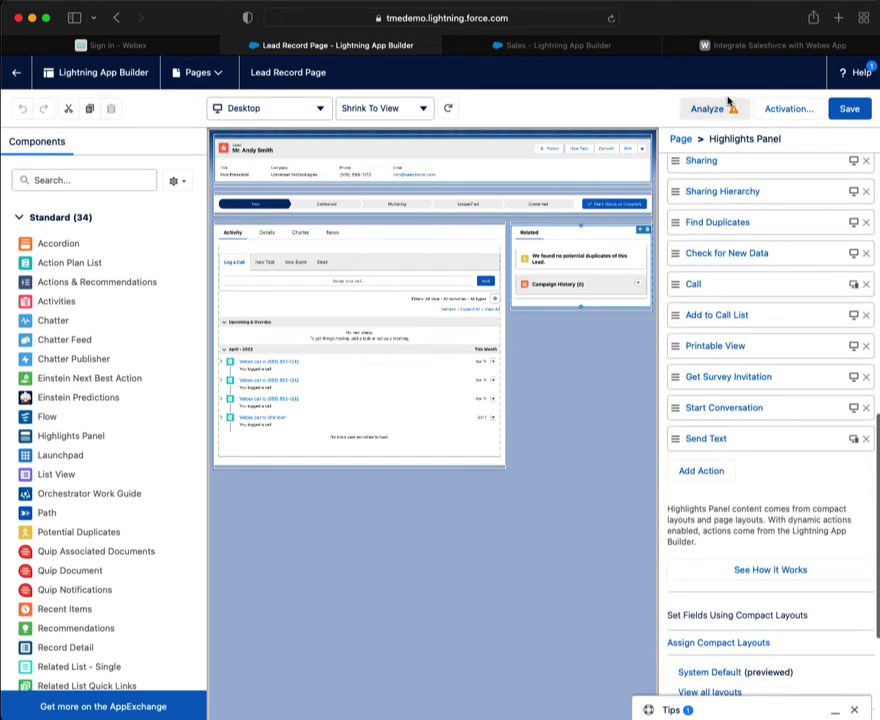
Switch to the Webex help article and examine its enlarged example for the first three Highlights Panel actions
left_click(760, 45)
scroll(600, 323, "down", 4)
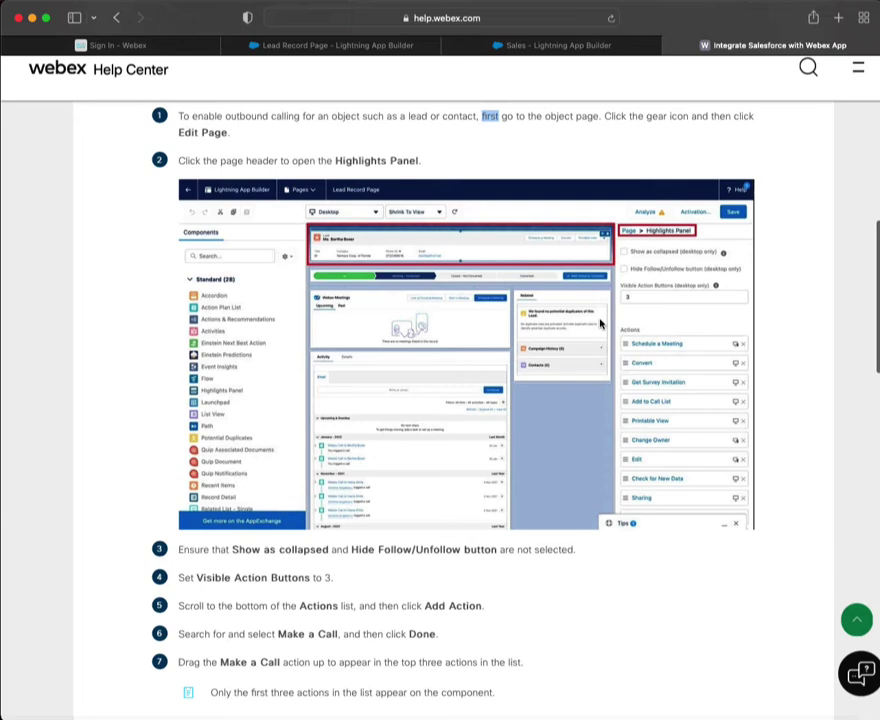
scroll(600, 323, "down", 9)
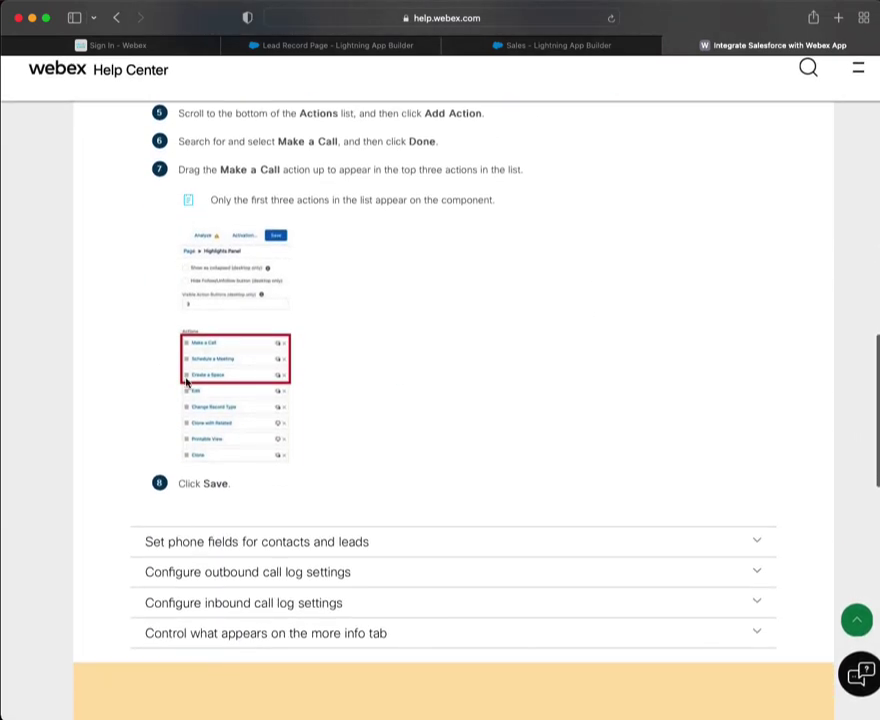
left_click(230, 383)
scroll(403, 403, "up", 3)
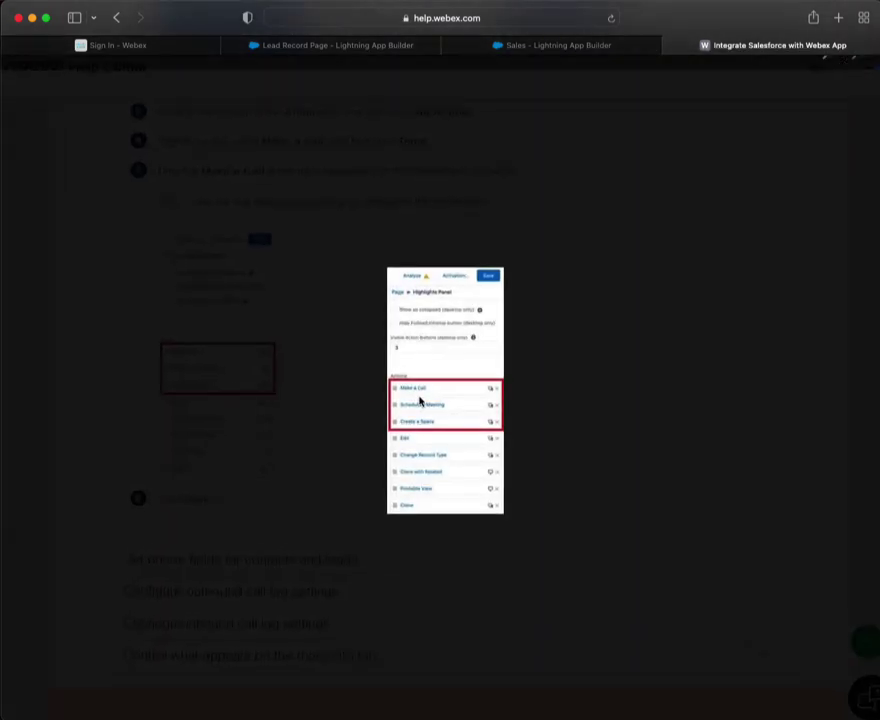
scroll(419, 402, "down", 10)
scroll(475, 320, "up", 4)
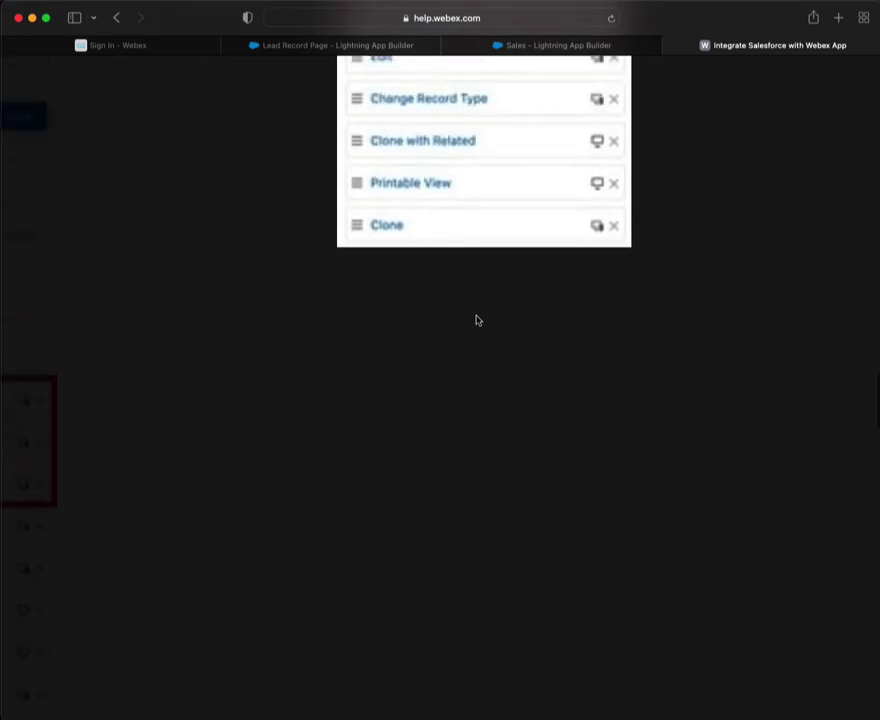
scroll(476, 320, "up", 4)
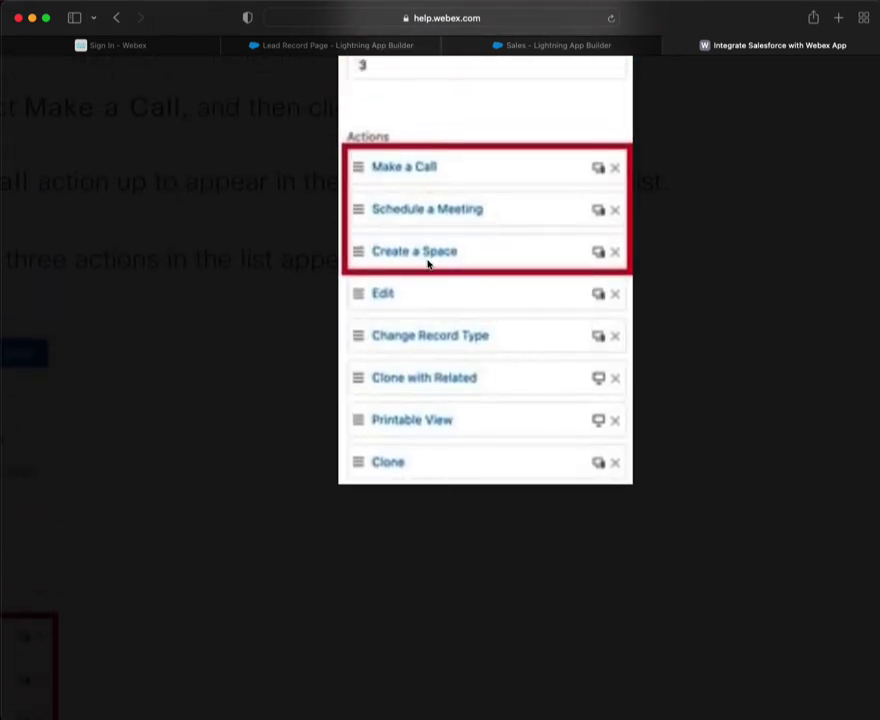
Switch to the Lead Record Page in Lightning App Builder and add the Make a Call action to the Highlights Panel
left_click(349, 46)
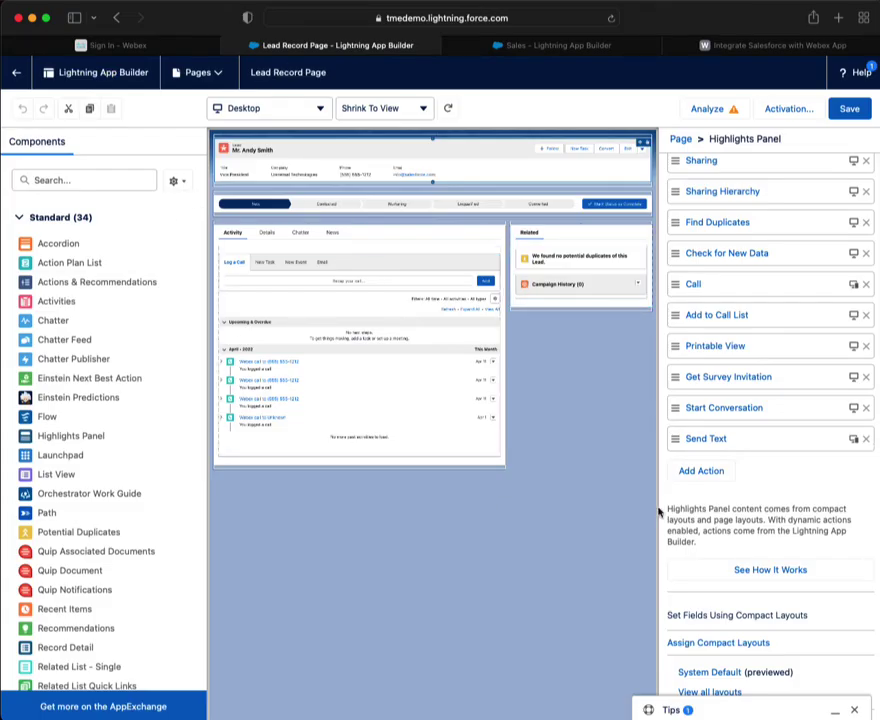
left_click(685, 474)
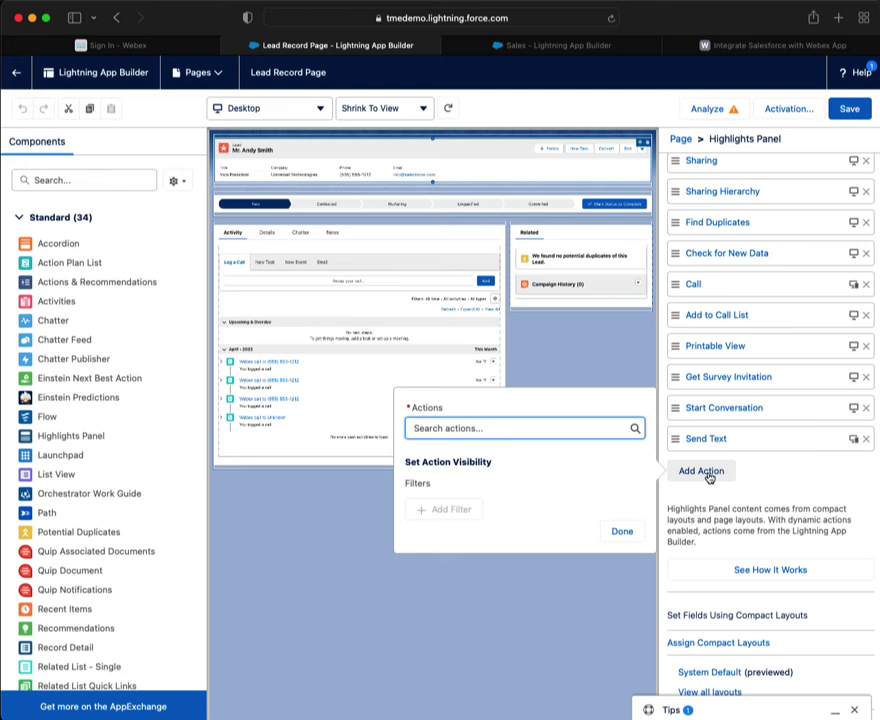
type("Ma")
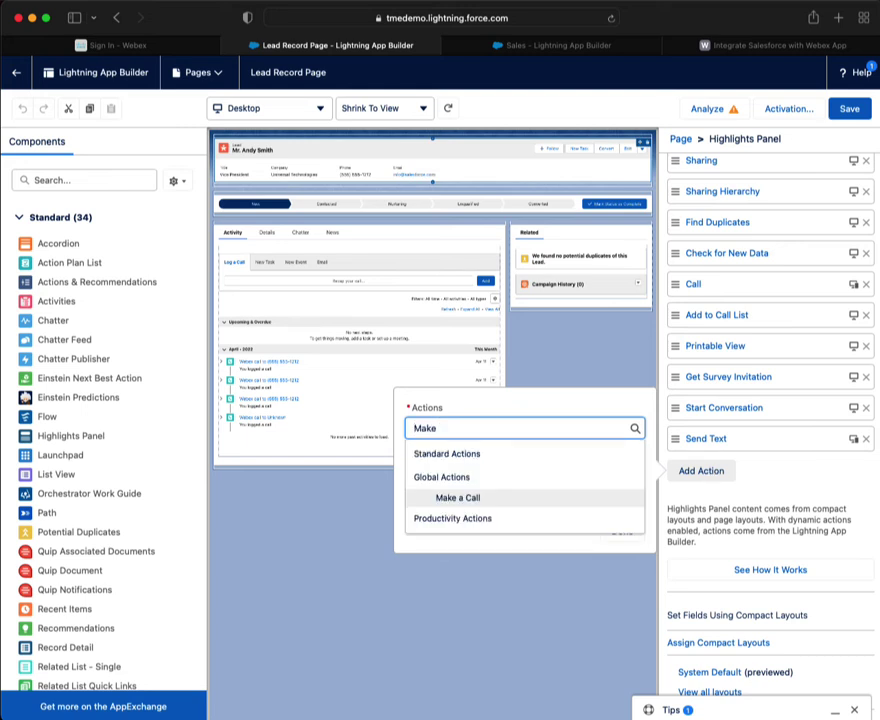
type("ke")
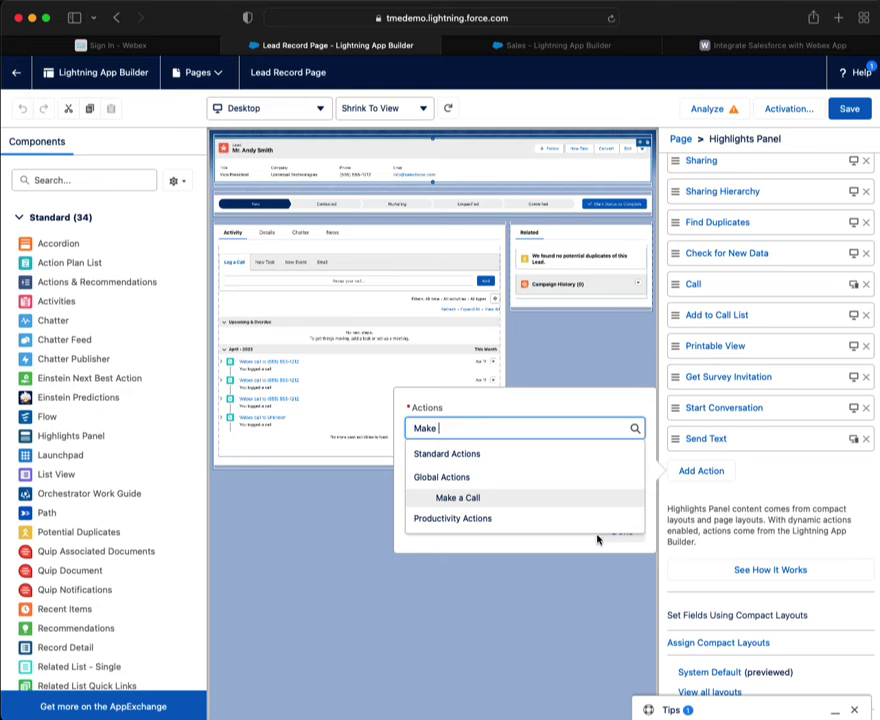
left_click(528, 503)
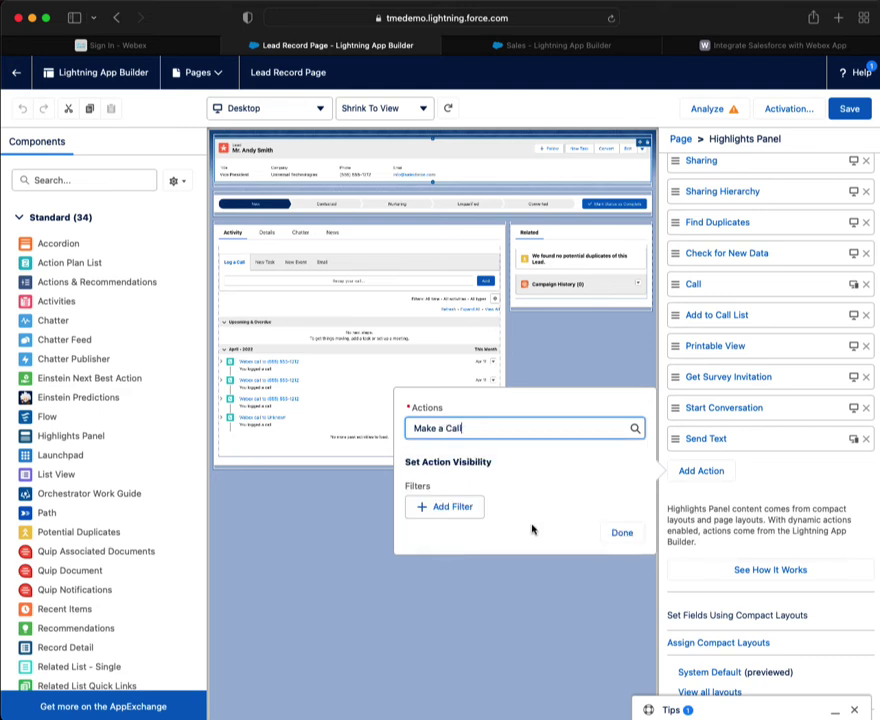
left_click(622, 535)
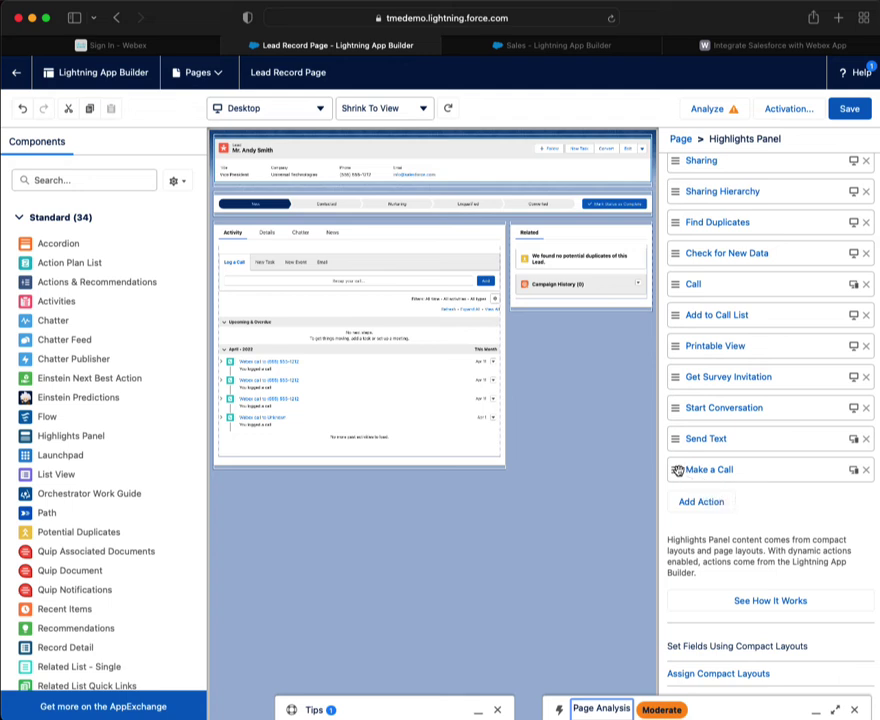
Move the Make a Call action to first place in the Highlights Panel's Actions list
left_click_drag(677, 470, 701, 190)
left_click(701, 190)
scroll(701, 194, "up", 5)
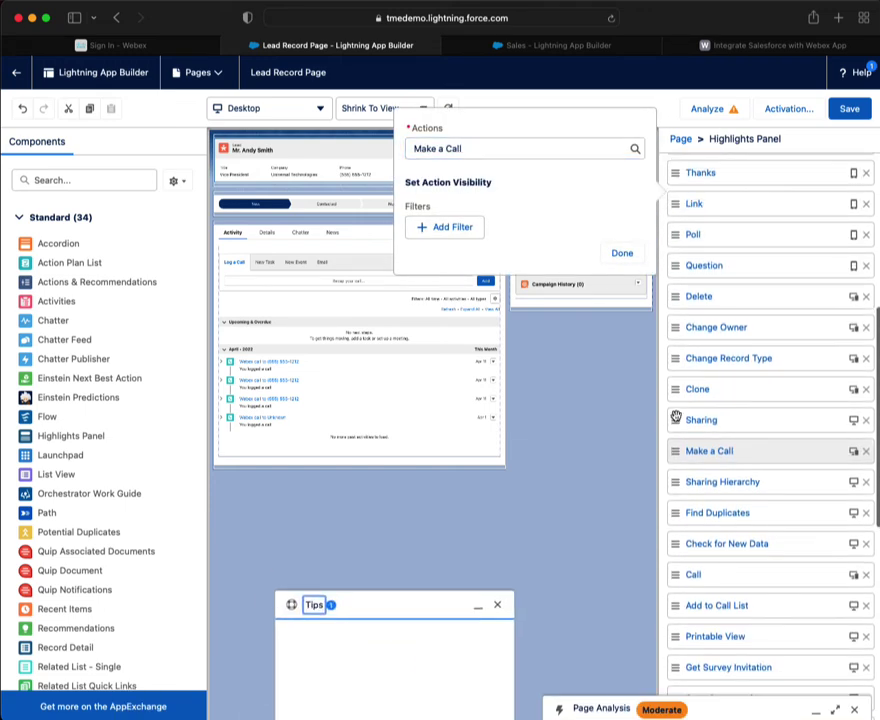
left_click_drag(676, 451, 684, 166)
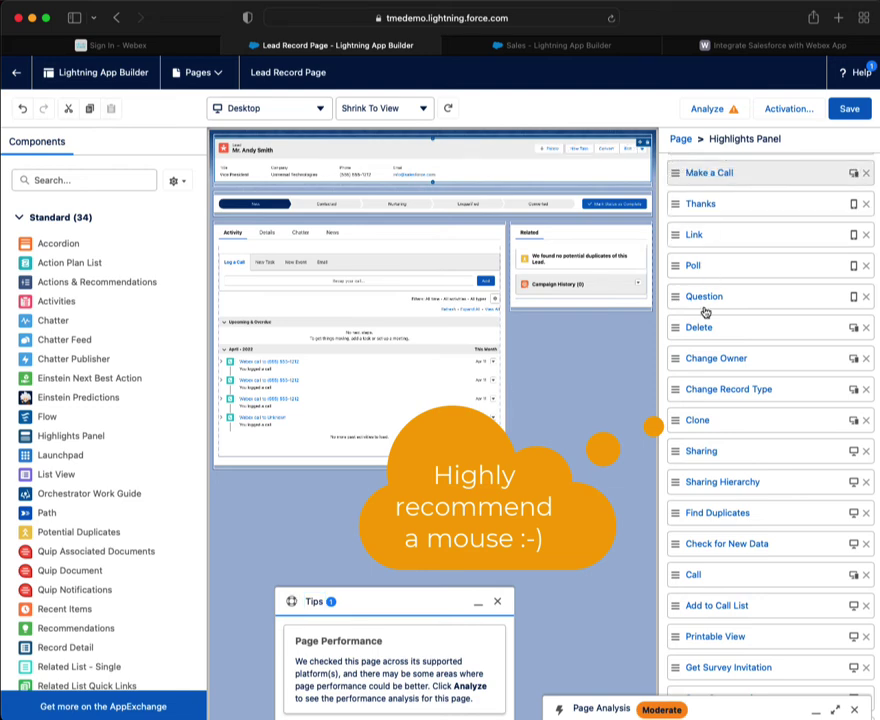
scroll(705, 312, "up", 6)
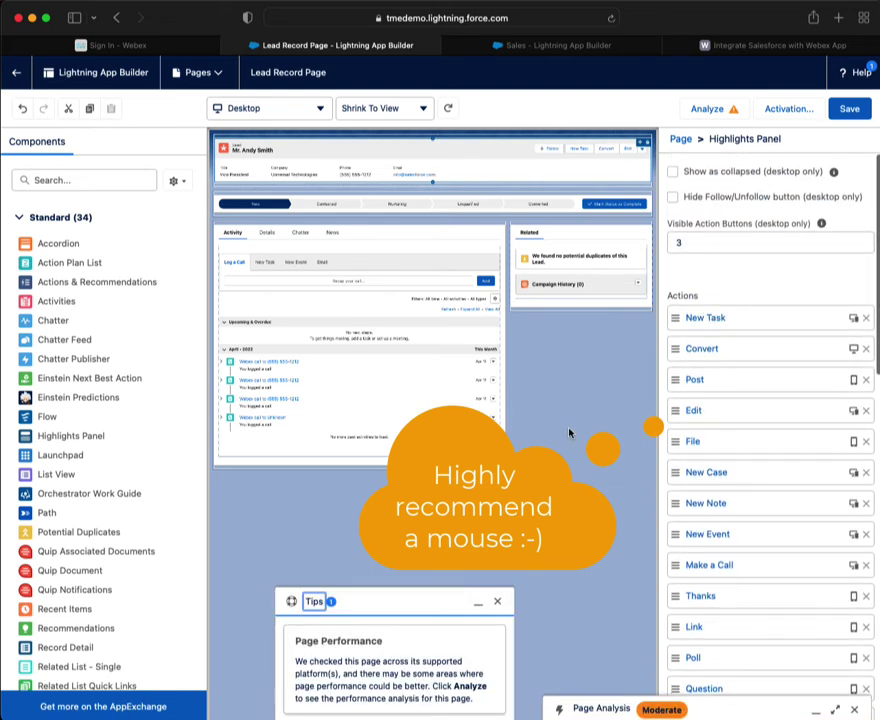
left_click(533, 47)
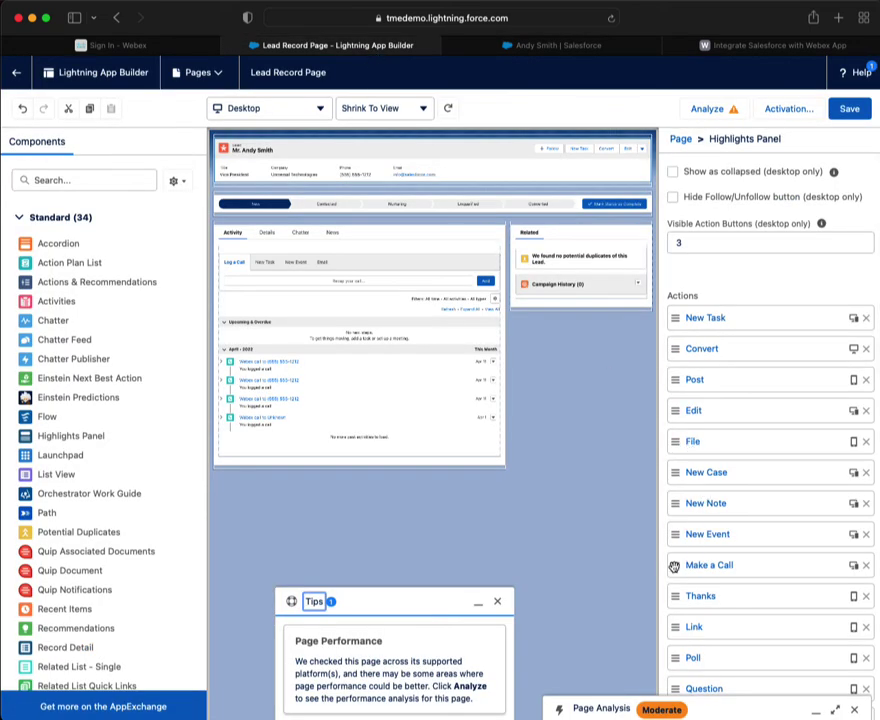
left_click_drag(674, 567, 669, 318)
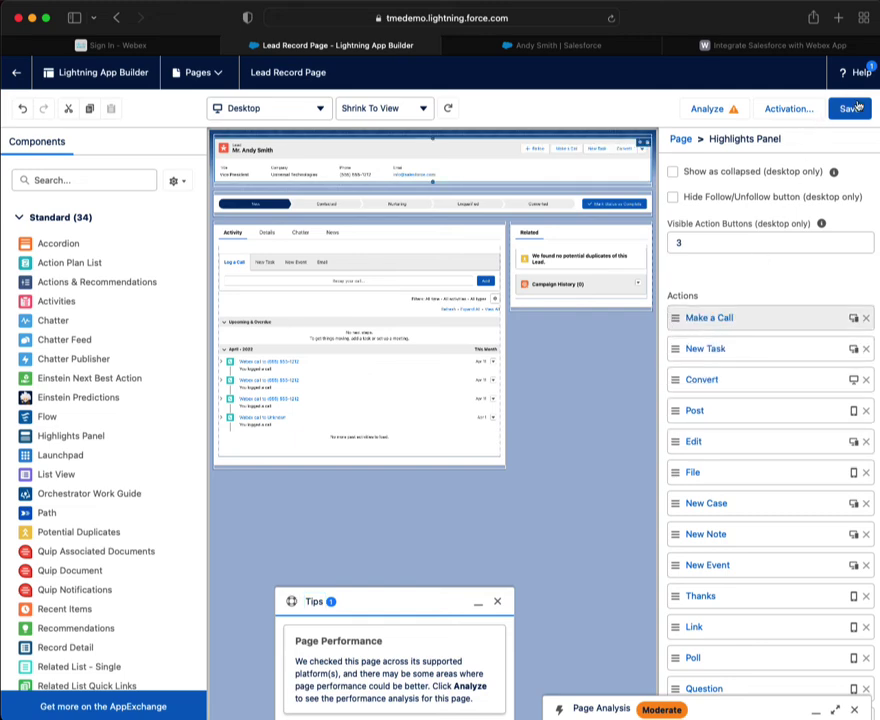
Reload the lead's record to check its header actions, and save the Lead Record Page in Lightning App Builder
left_click(540, 45)
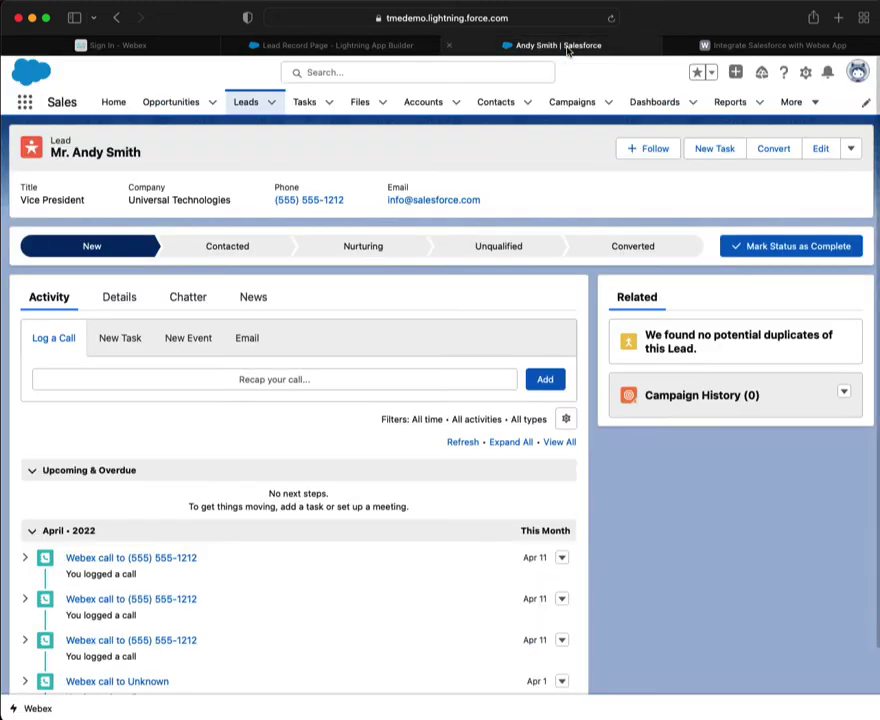
left_click(611, 19)
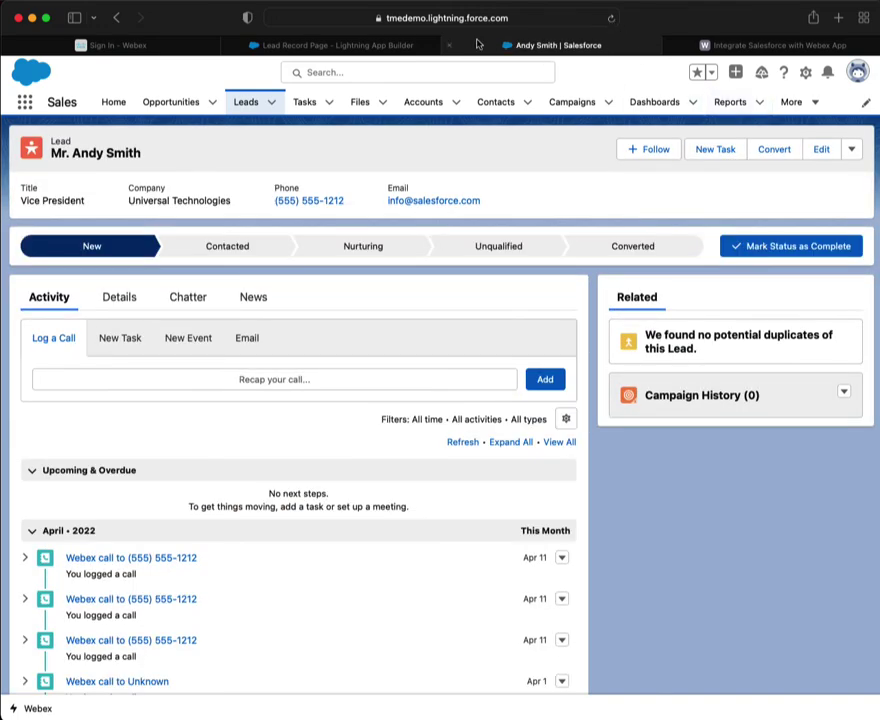
left_click(337, 45)
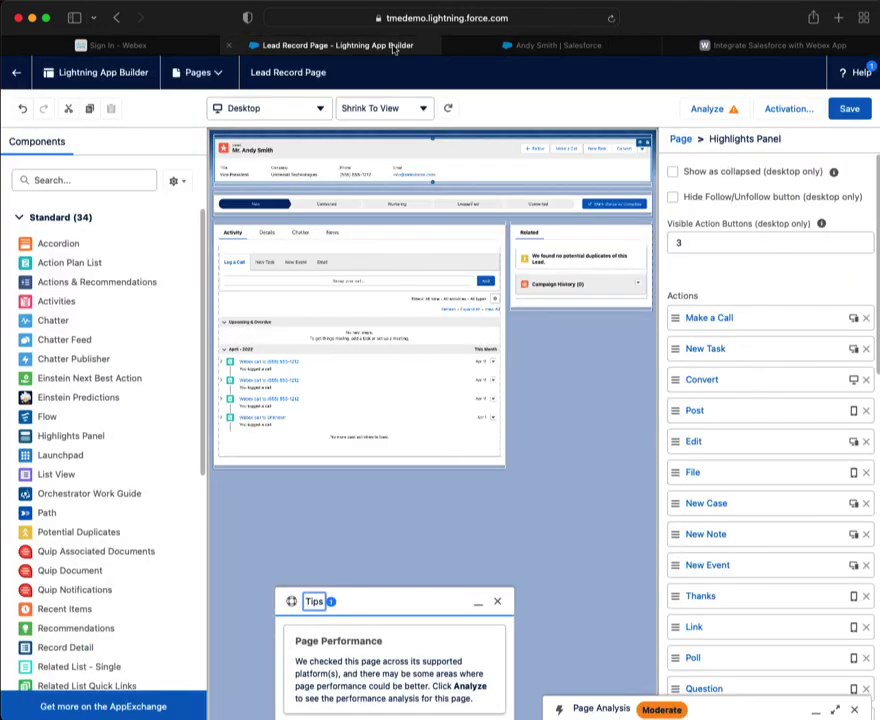
left_click(846, 110)
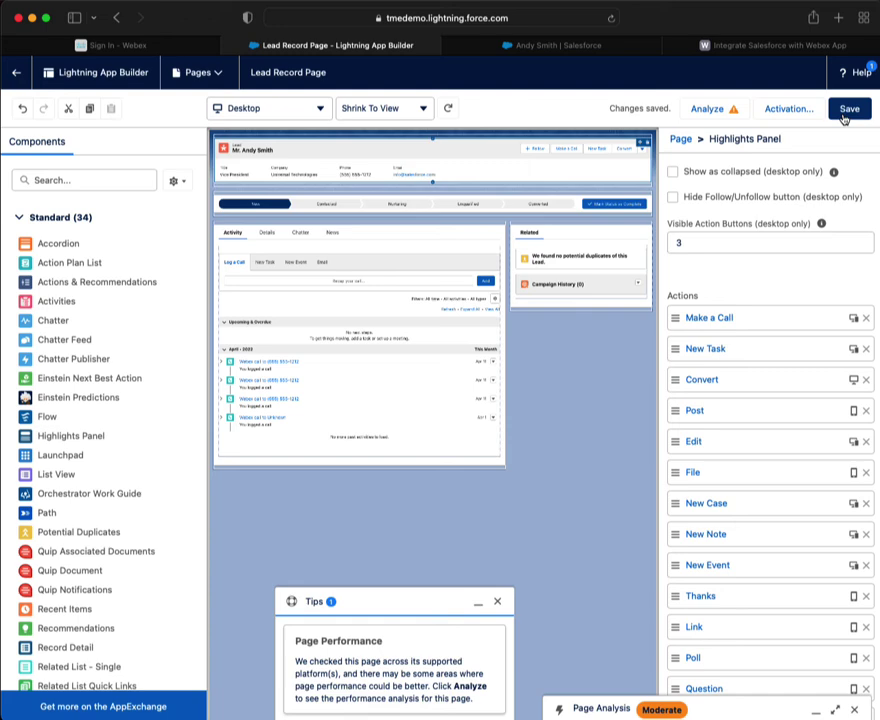
left_click(574, 47)
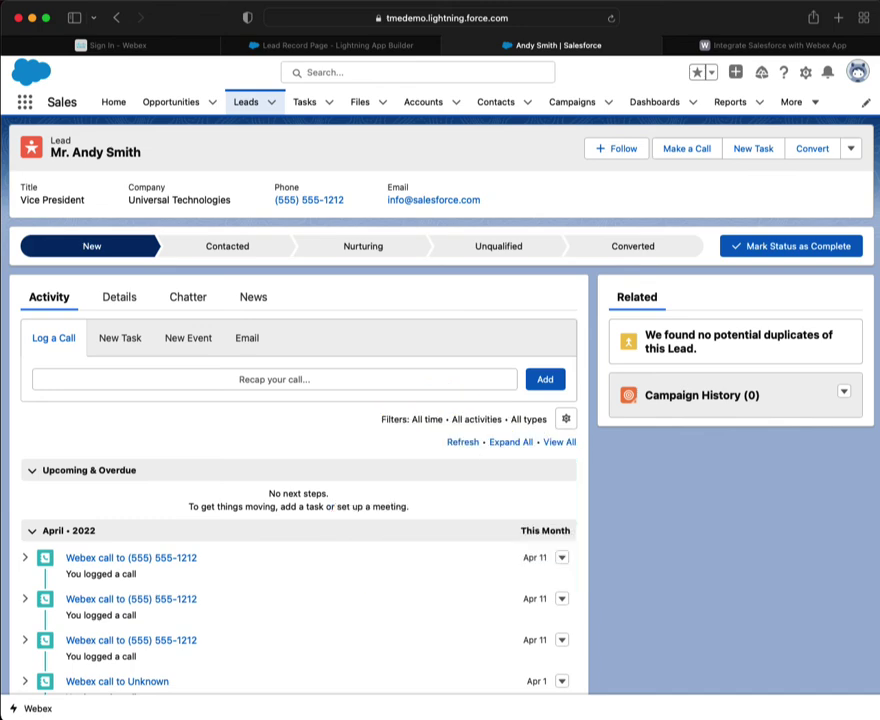
Save the Lead Record Page with the Schedule a Meeting and Create a Space actions, and reload the lead's record
key("ctrl+shift+Tab")
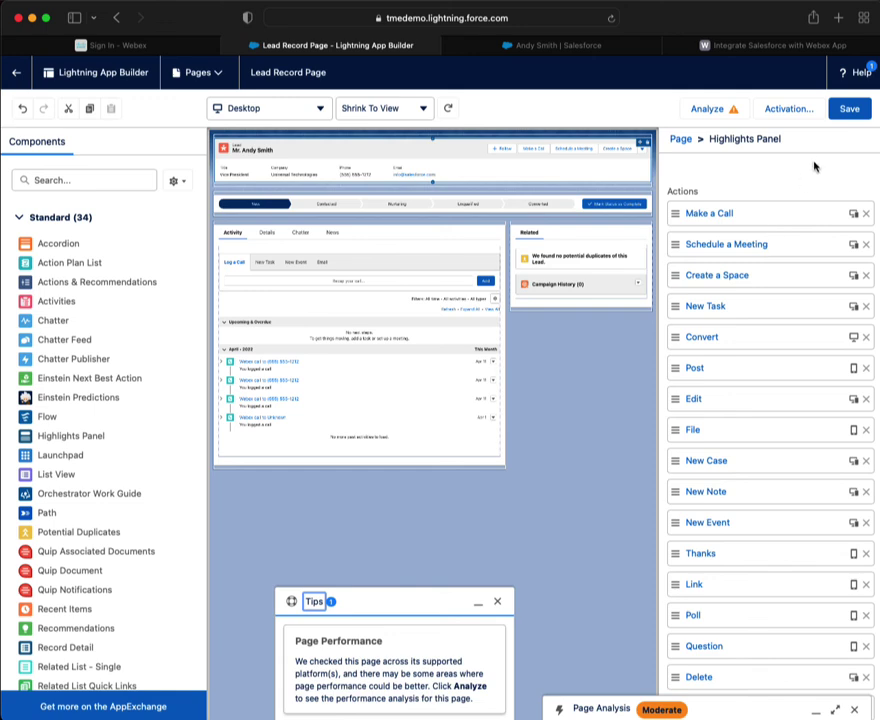
left_click(849, 110)
left_click(552, 45)
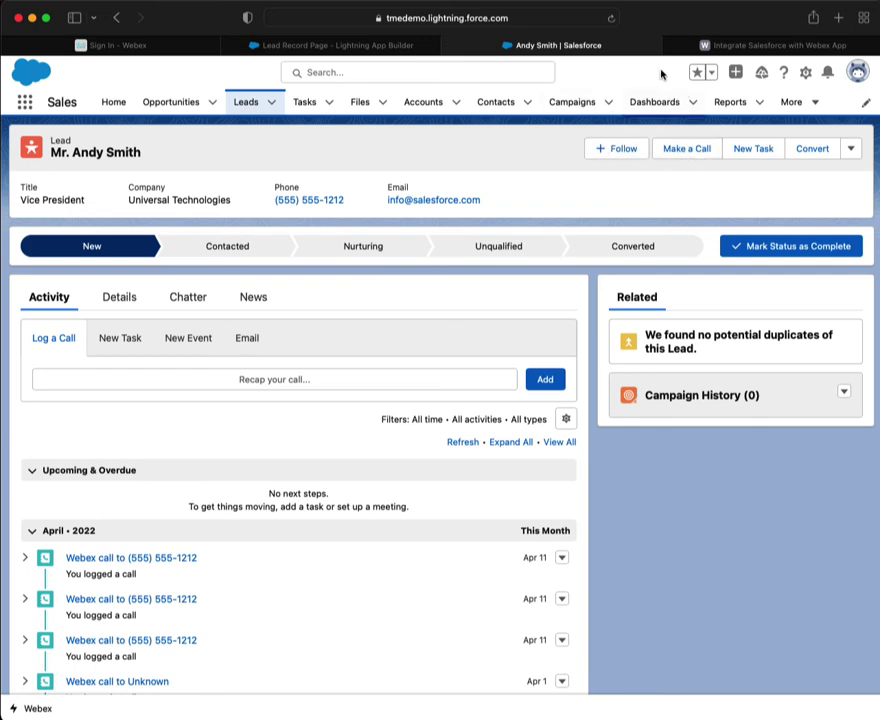
left_click(611, 19)
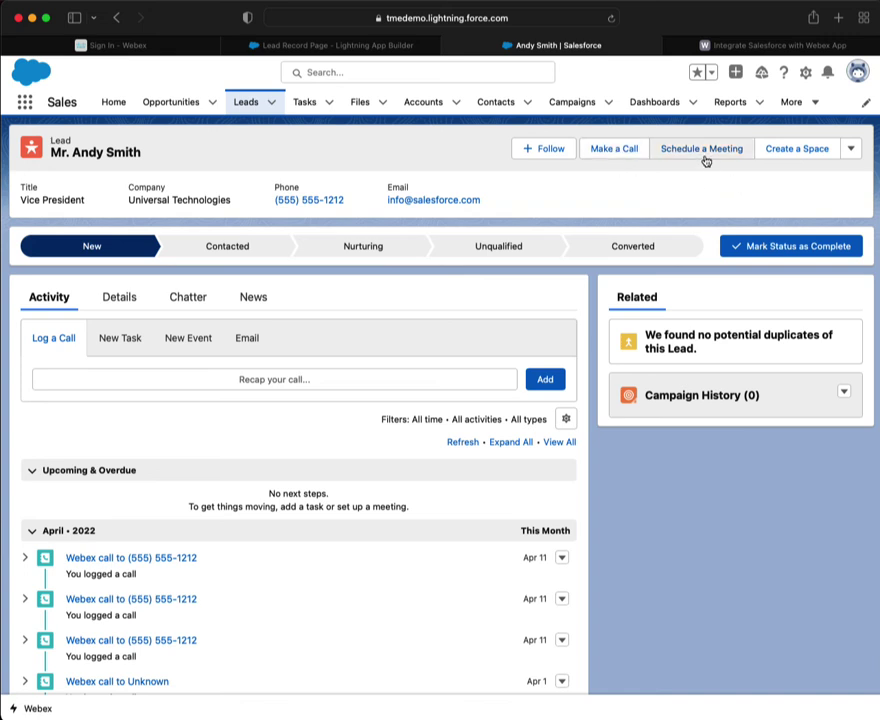
Check the additional actions offered beyond the visible header buttons on the lead's record, and close their list
left_click(850, 149)
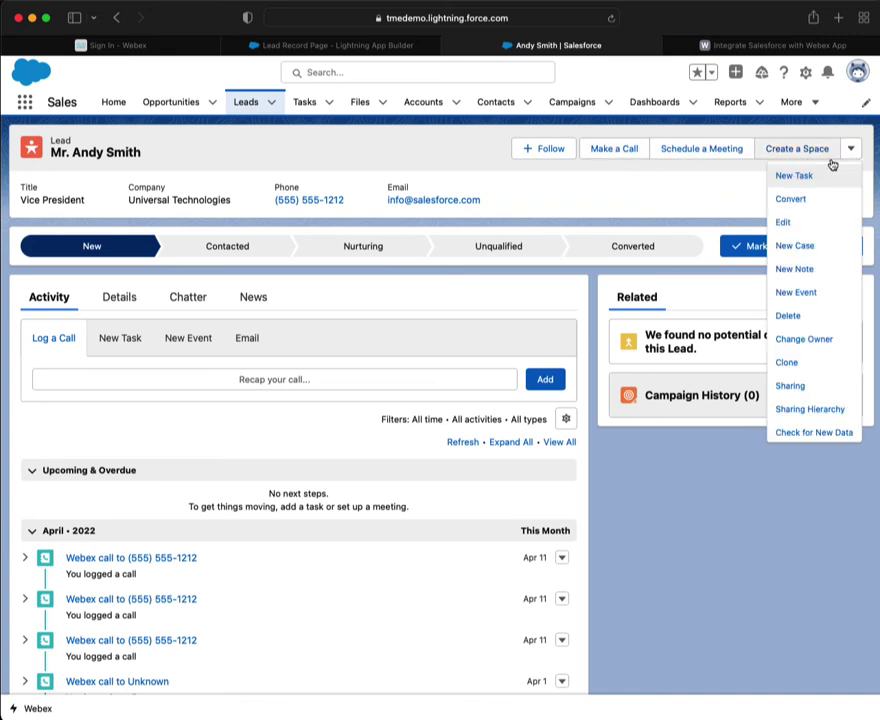
scroll(812, 292, "down", 2)
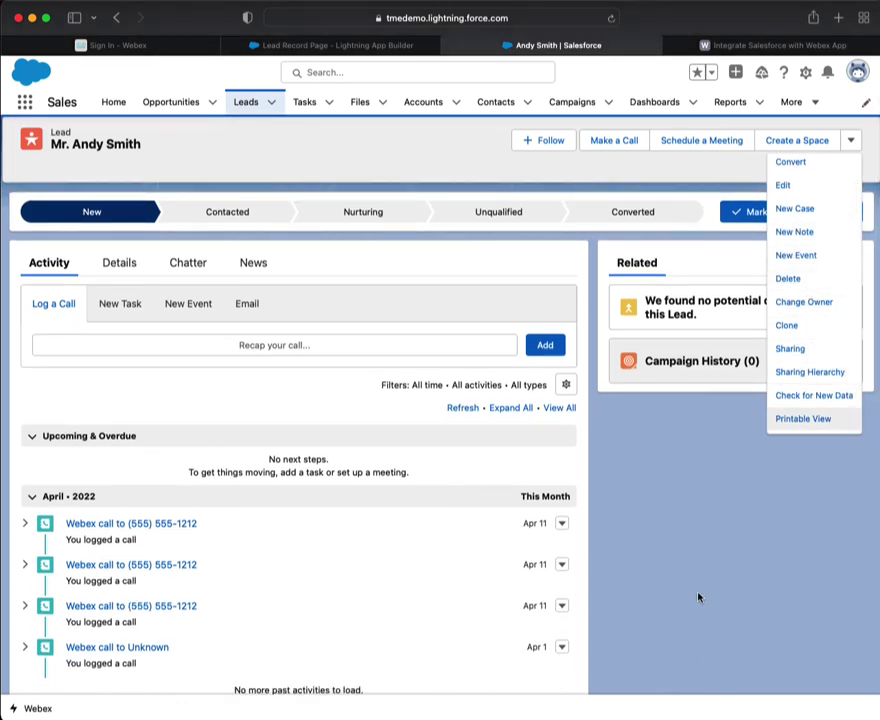
left_click(657, 420)
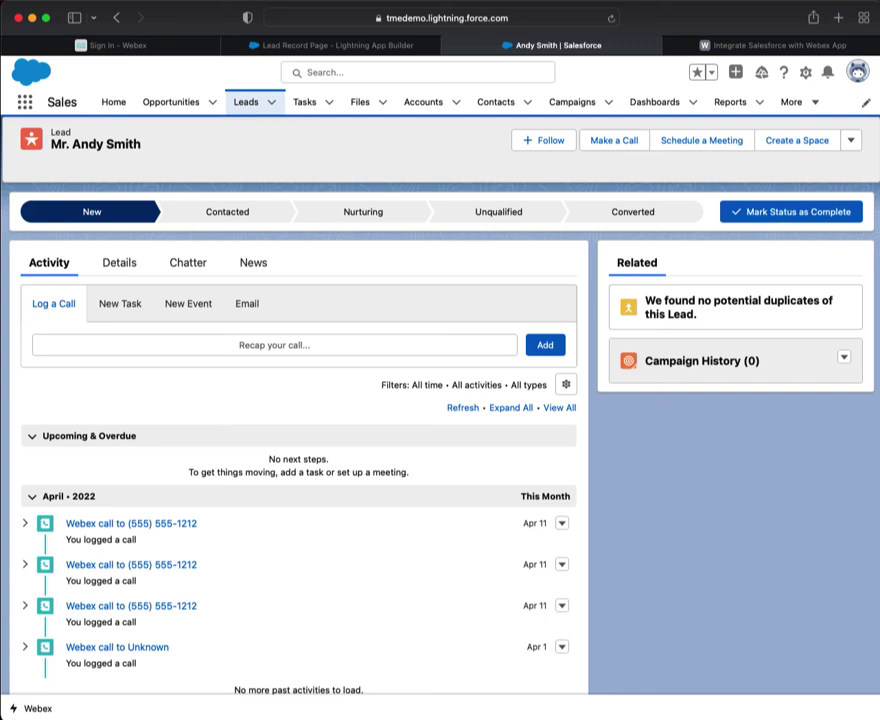